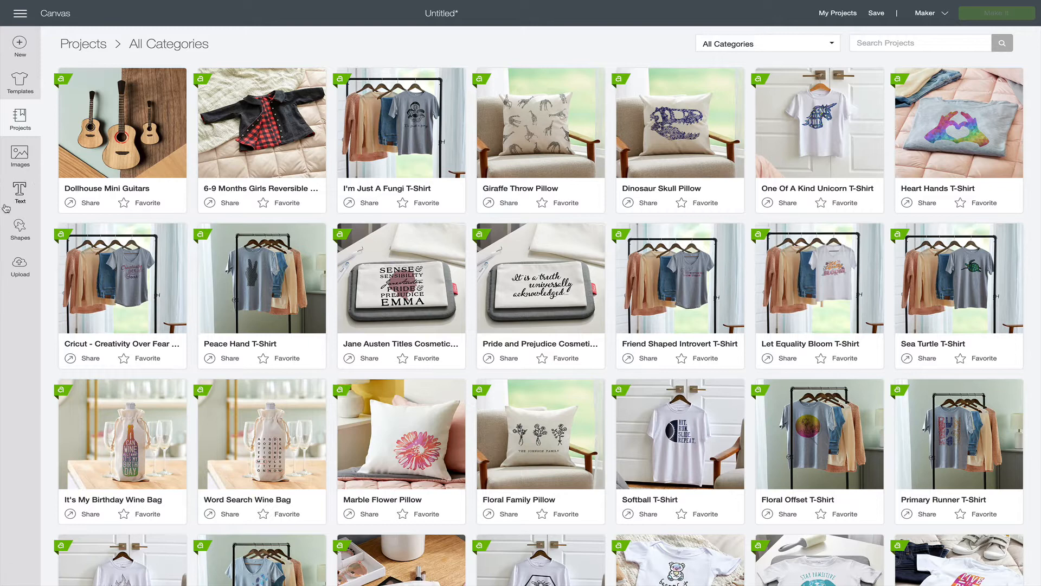
Start a new project without saving the current one, and add a text object containing the first name.
left_click(10, 91)
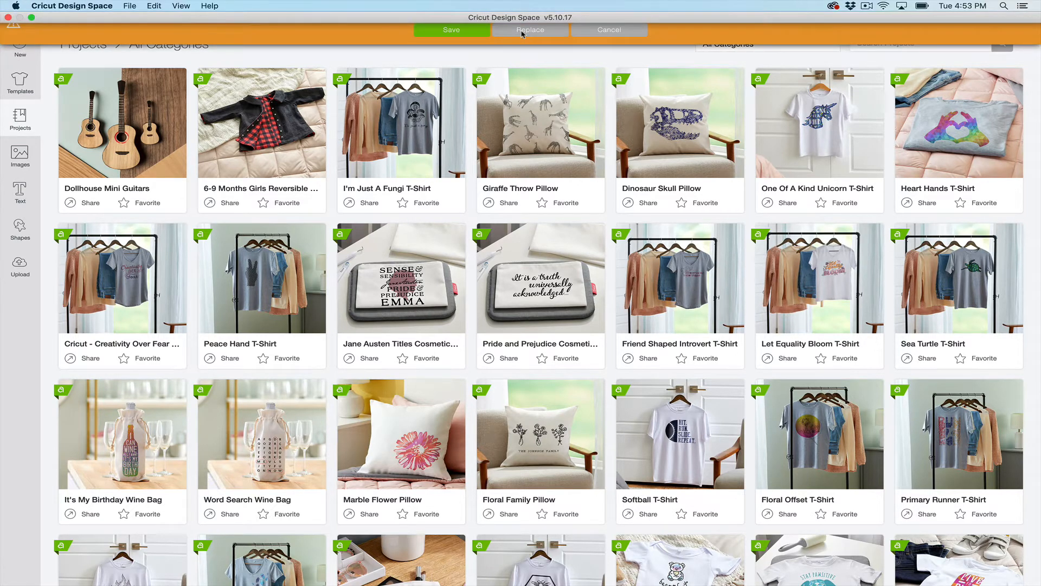
left_click(521, 32)
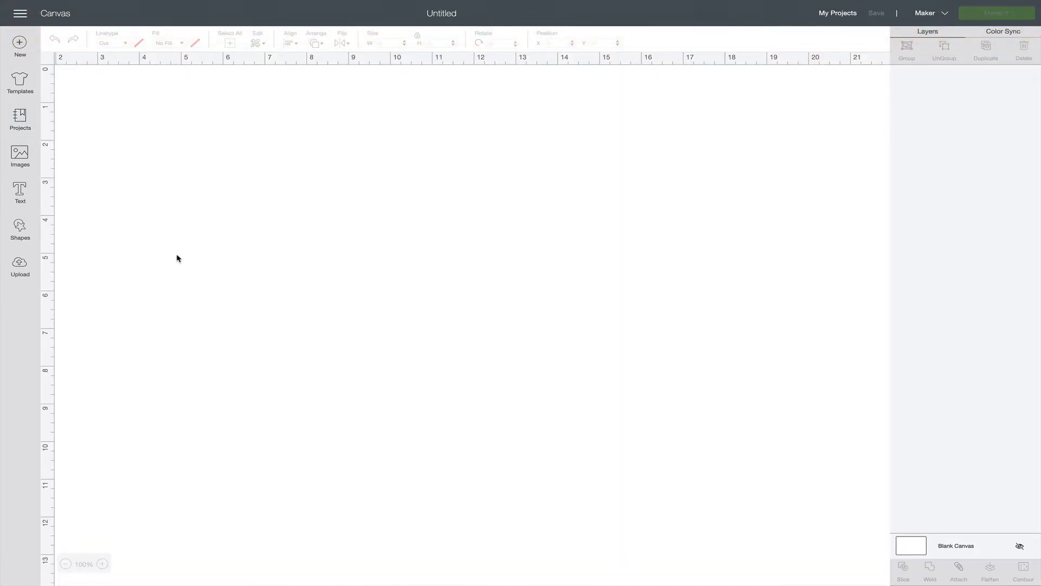
left_click(31, 191)
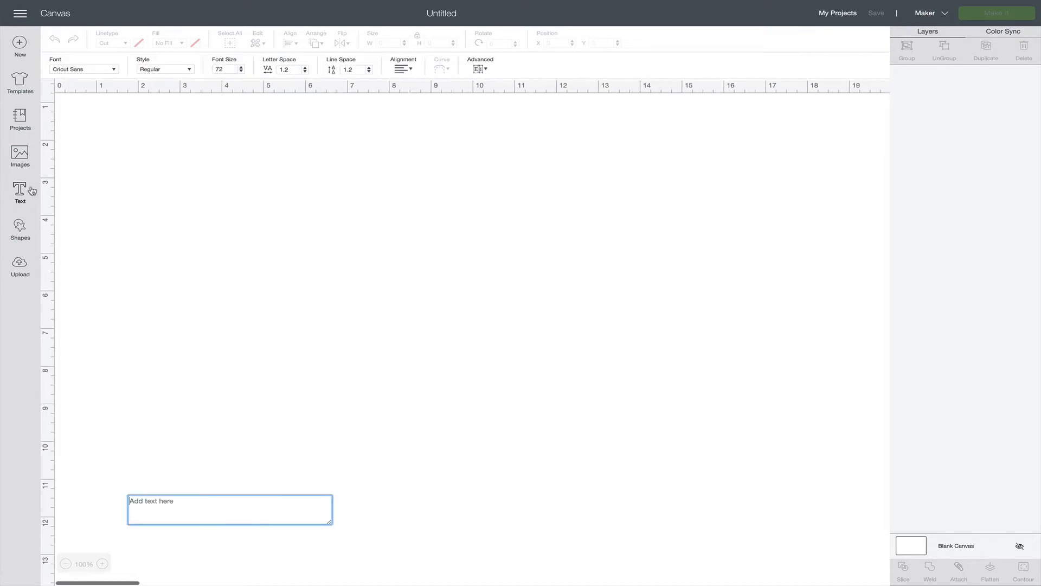
type("Rebecca")
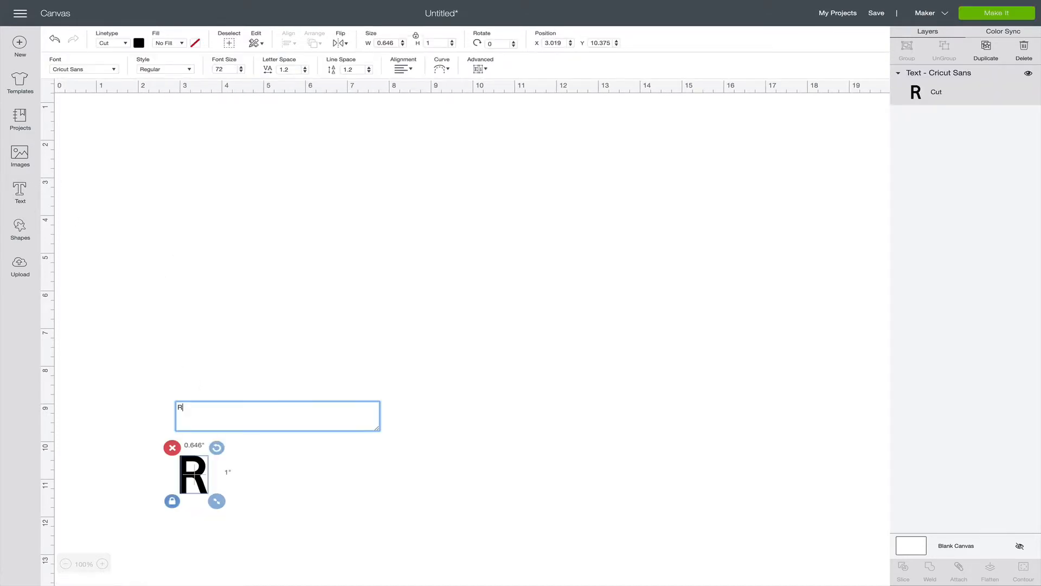
left_click(222, 306)
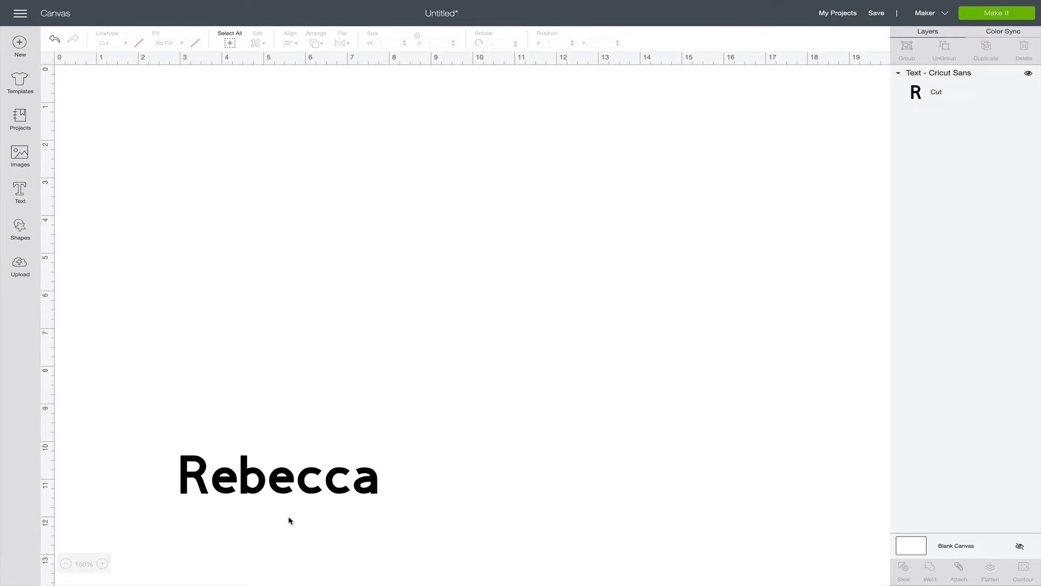
Move the name text up the canvas to about X 5.8, Y 4.0 and open it for editing.
left_click(259, 479)
left_click_drag(259, 479, 376, 239)
double_click(376, 239)
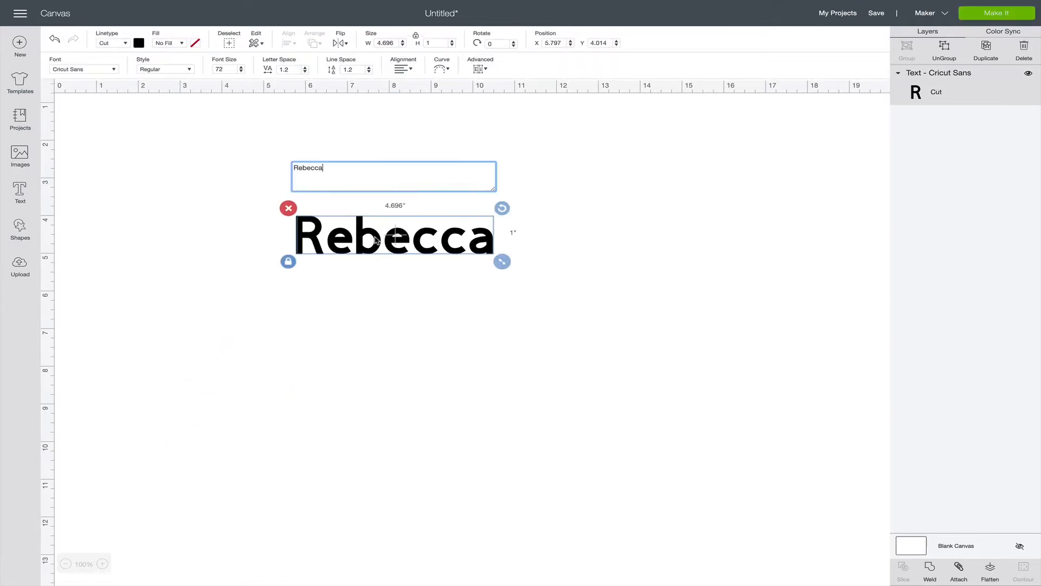
Change the name text's font to Aphrodite Pro.
left_click(110, 71)
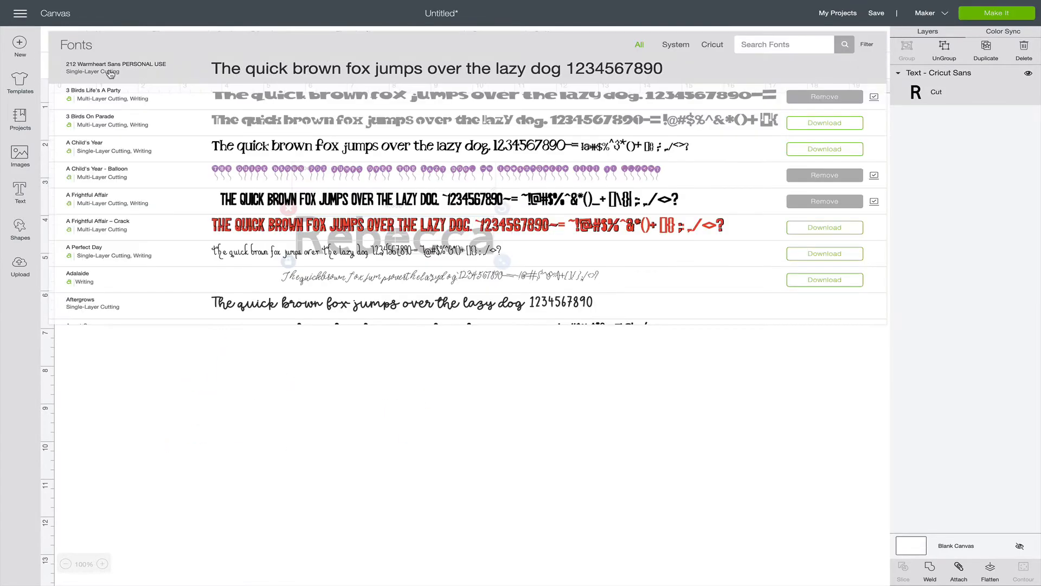
scroll(178, 162, "down", 5)
scroll(178, 163, "down", 8)
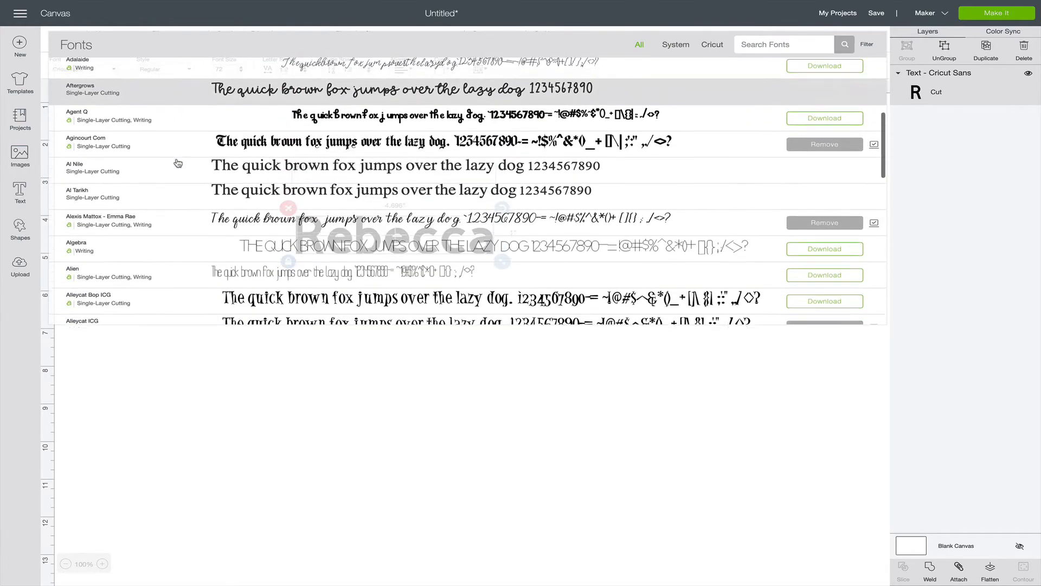
scroll(178, 163, "down", 9)
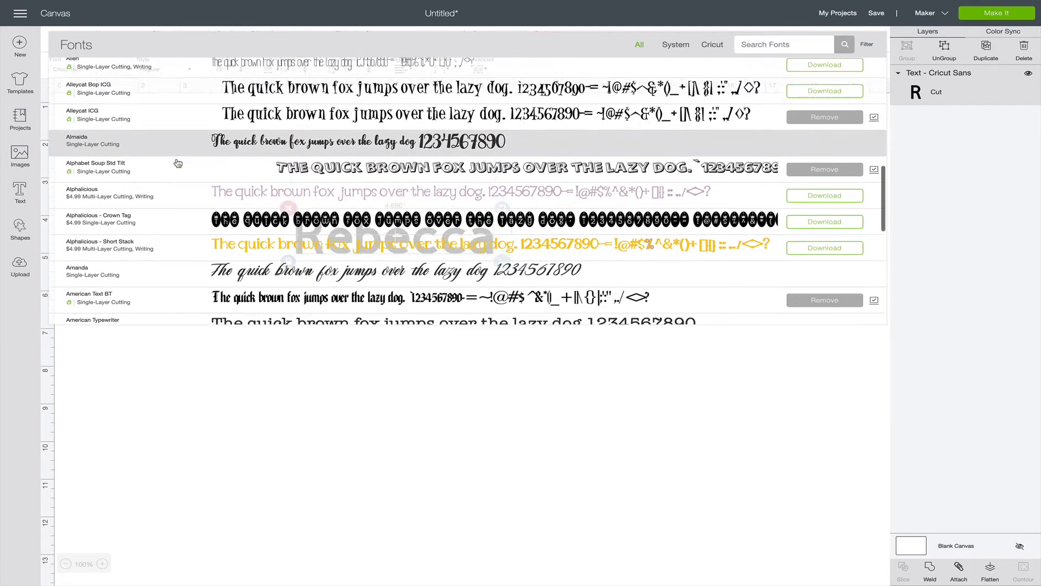
scroll(178, 163, "down", 10)
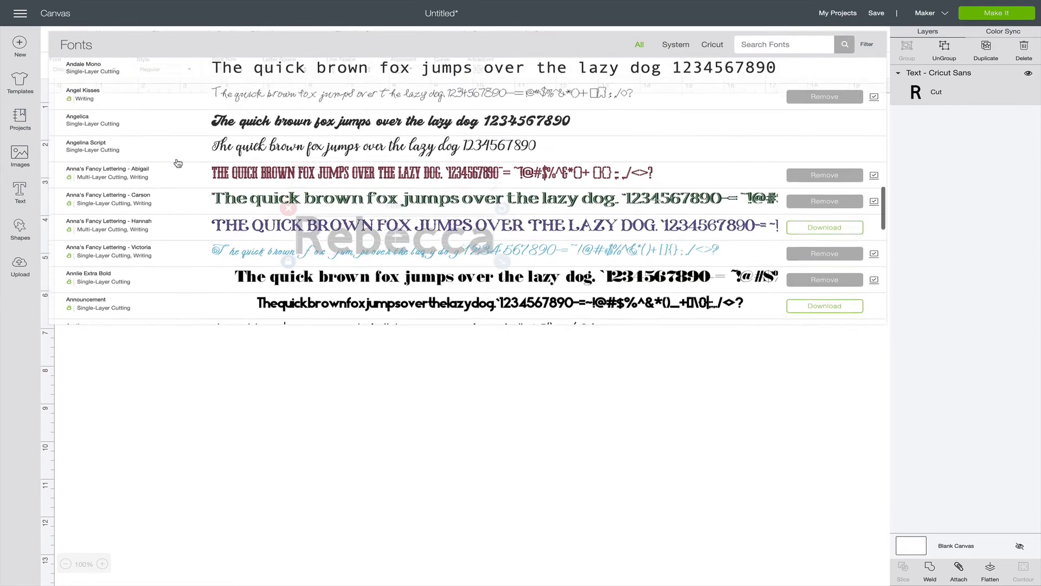
scroll(177, 163, "down", 8)
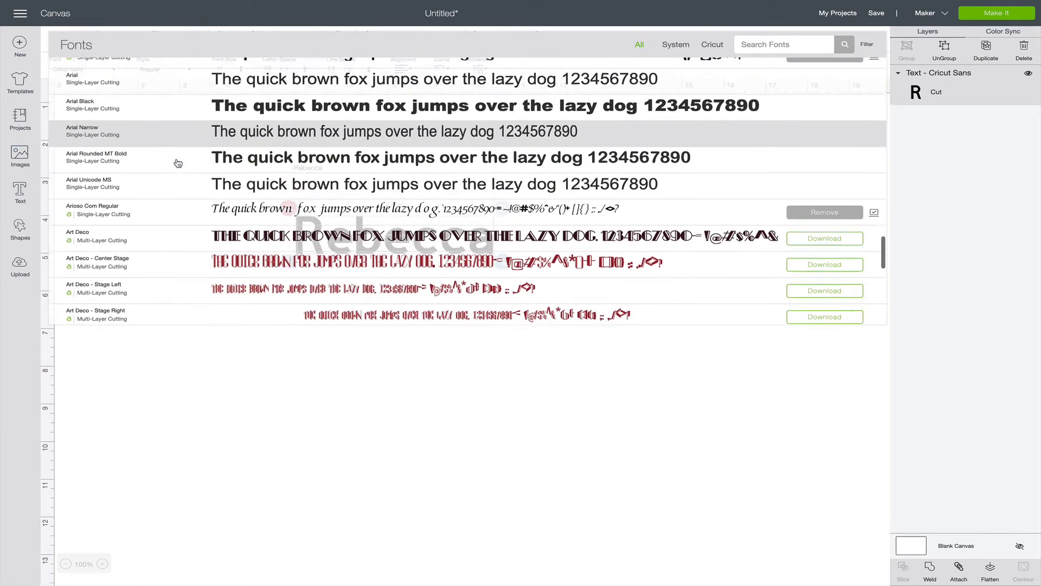
scroll(178, 163, "down", 7)
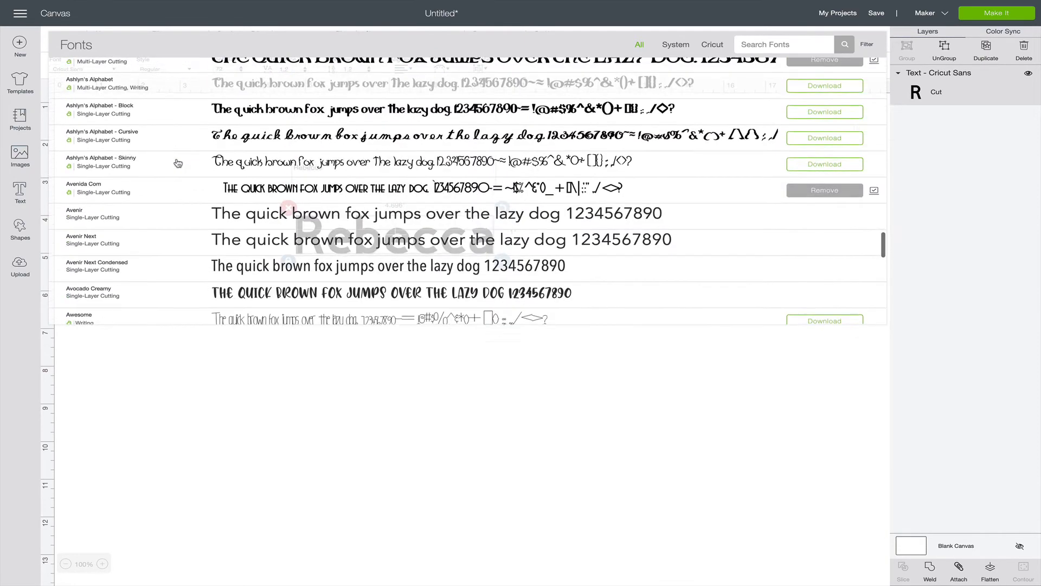
scroll(178, 164, "up", 20)
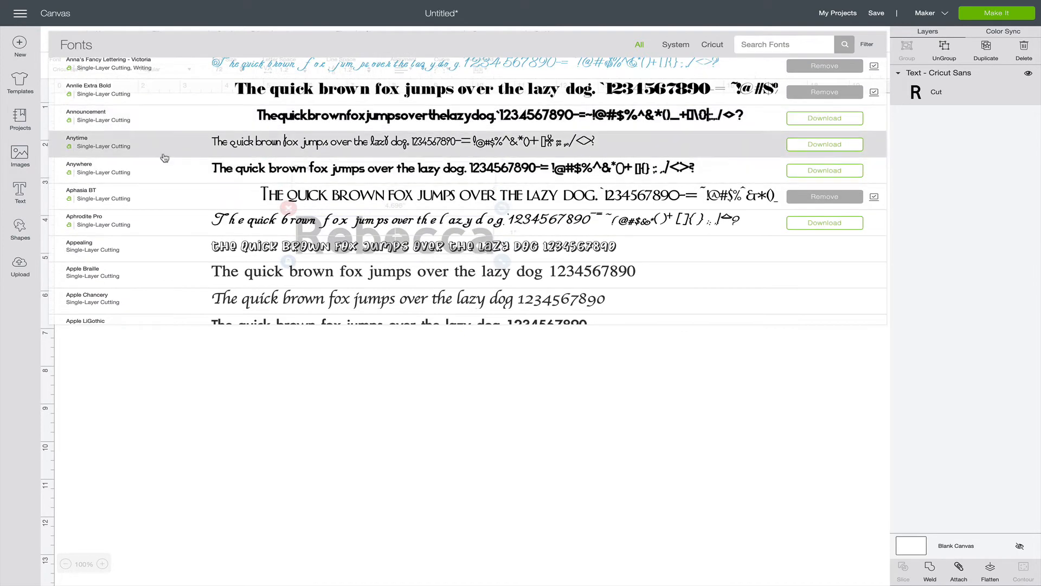
scroll(162, 163, "down", 1)
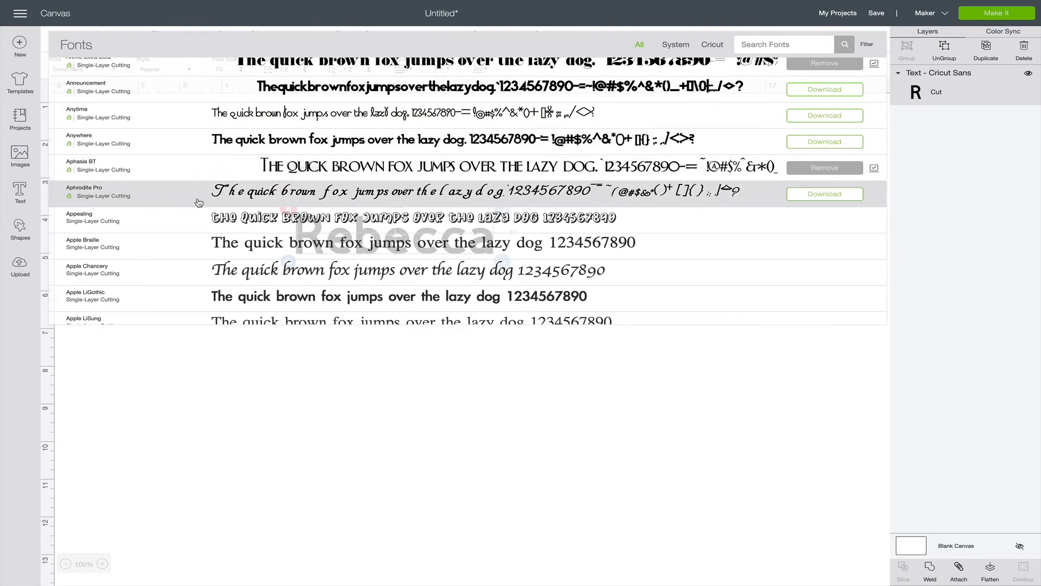
left_click(276, 197)
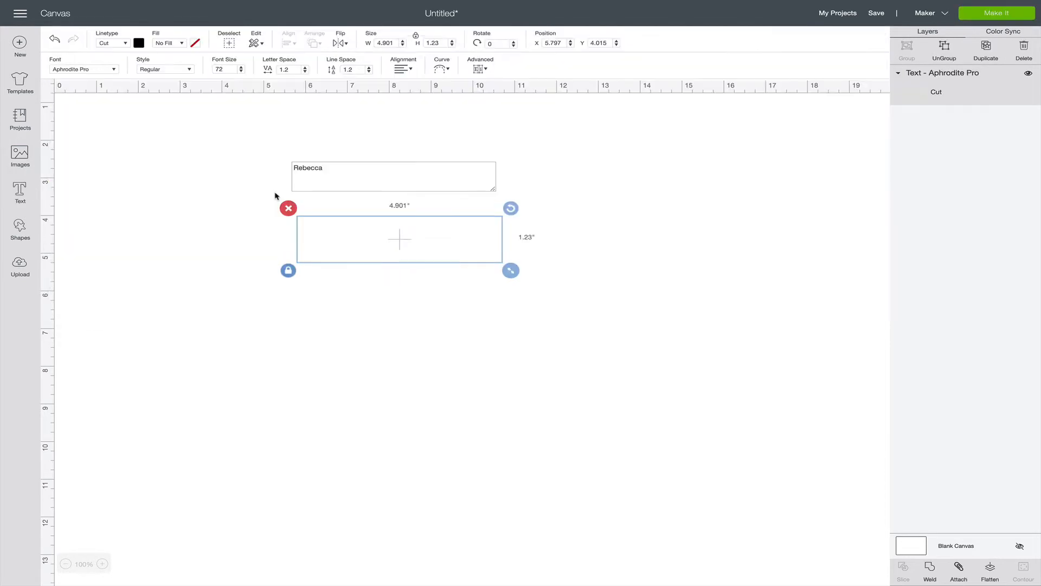
Enlarge the name text to about 10.68 by 2.68 inches and move it to about X 4.06, Y 3.11.
left_click_drag(510, 271, 746, 379)
left_click_drag(613, 264, 539, 230)
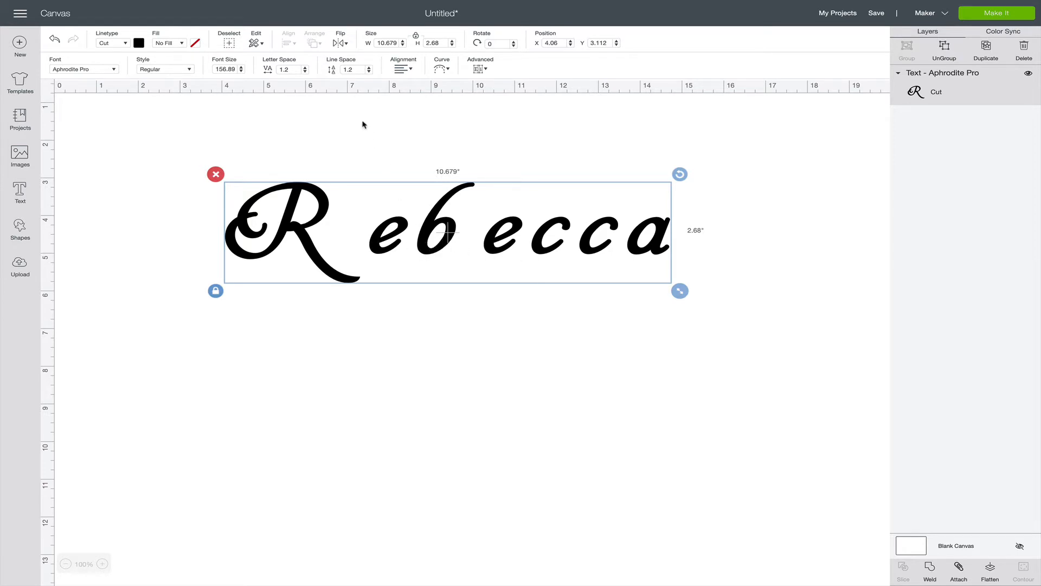
Reduce the name text's letter spacing to -0.6.
left_click(305, 72)
left_click(304, 72)
left_click(305, 72)
left_click(305, 73)
left_click(304, 73)
left_click(305, 73)
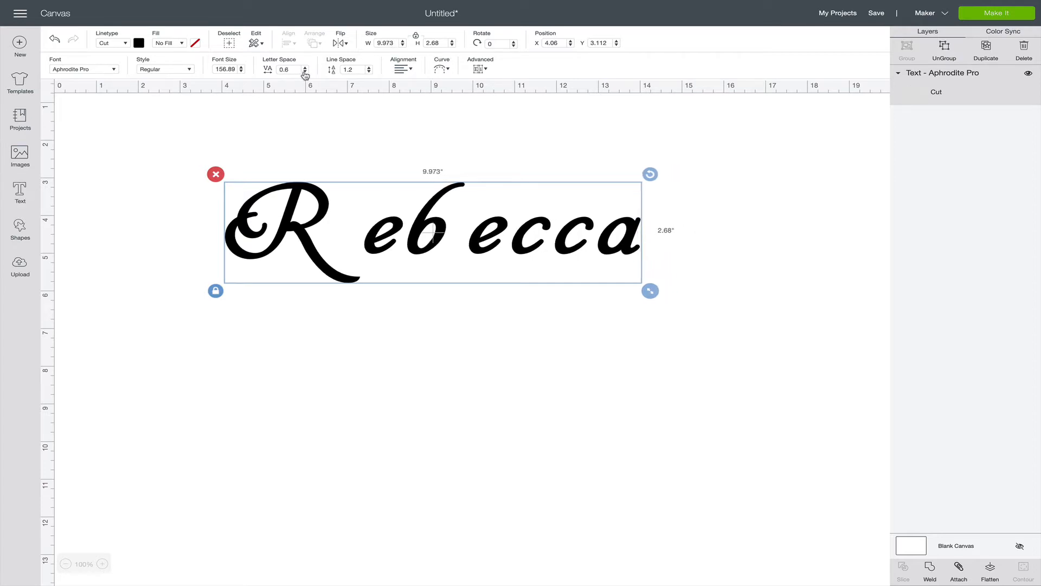
left_click(305, 73)
left_click(305, 73)
left_click(305, 72)
left_click(305, 73)
left_click(305, 73)
left_click(304, 72)
left_click(305, 72)
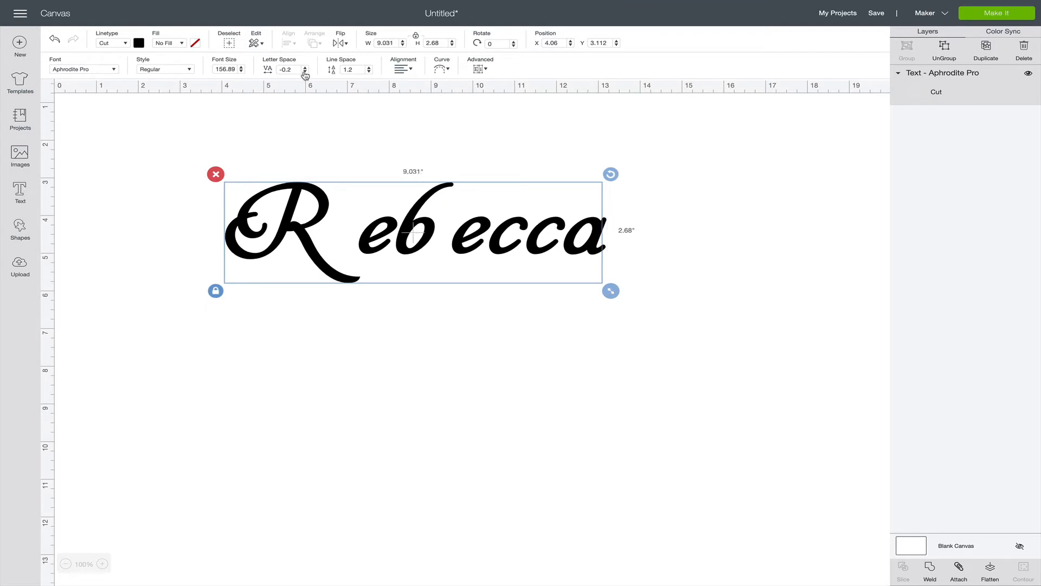
left_click(305, 73)
left_click(305, 73)
left_click(305, 73)
left_click(305, 72)
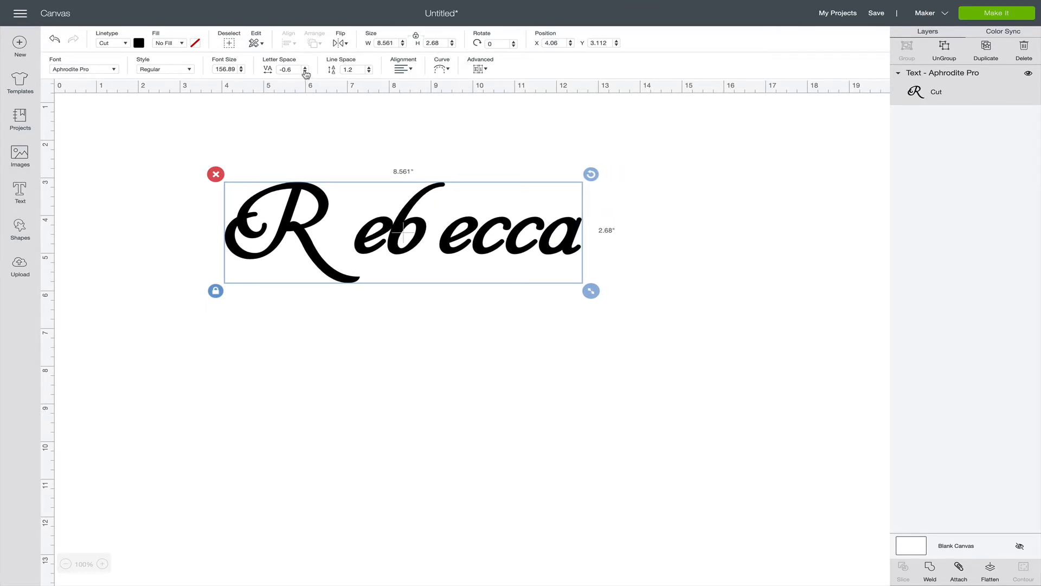
Try tightening the name's letter spacing to -3.1 and undo that change.
left_click(305, 73)
left_click(305, 73)
left_click(305, 73)
left_click(305, 73)
left_click(305, 73)
left_click(305, 73)
left_click(305, 73)
left_click(305, 73)
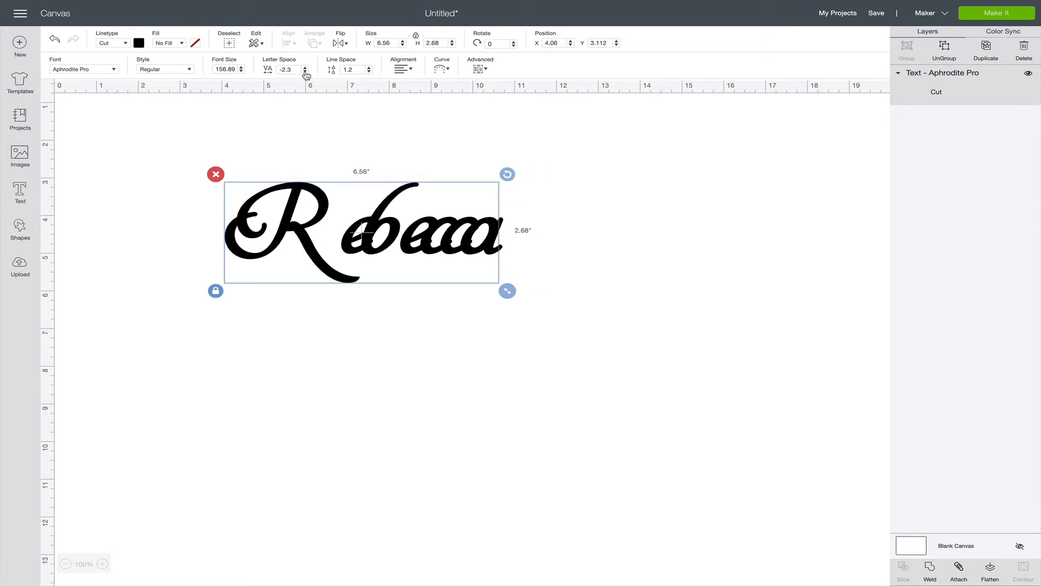
left_click(305, 72)
left_click(305, 72)
left_click(305, 72)
left_click(305, 72)
left_click(305, 72)
left_click(305, 72)
left_click(305, 72)
left_click(305, 72)
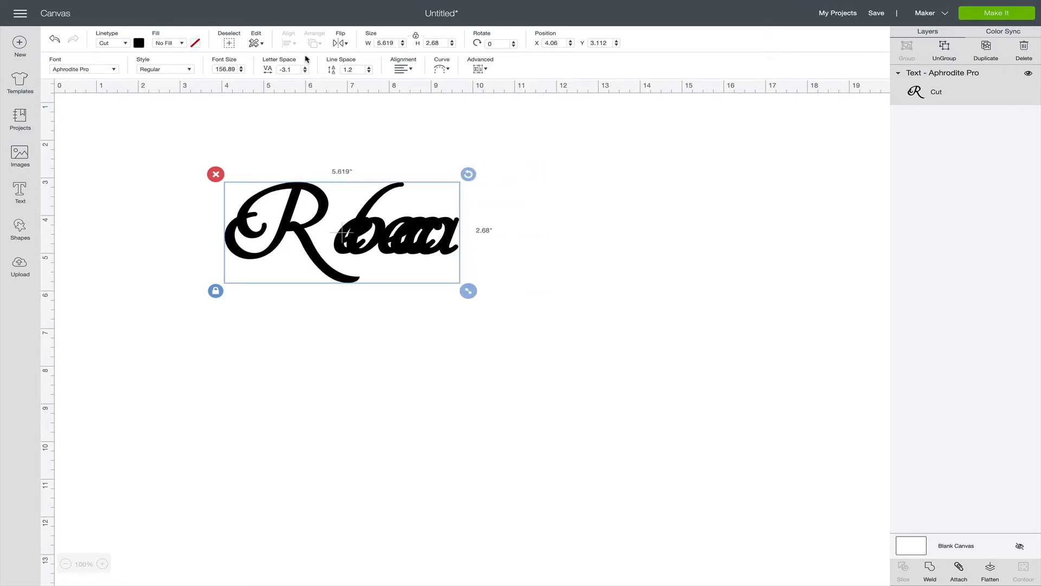
key("ctrl+z")
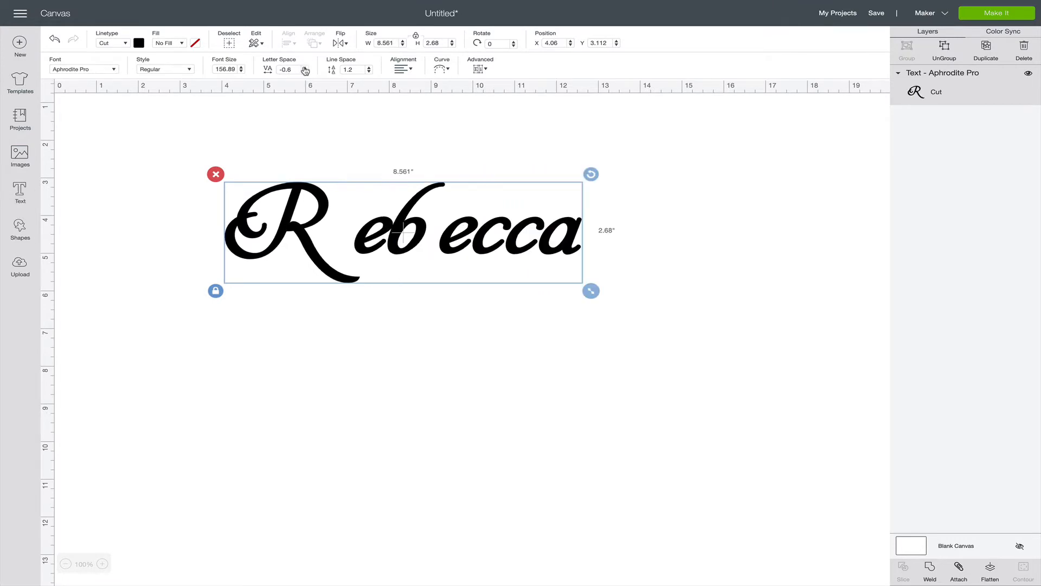
Set the name's letter spacing to -0.4 and deselect the text.
left_click(305, 67)
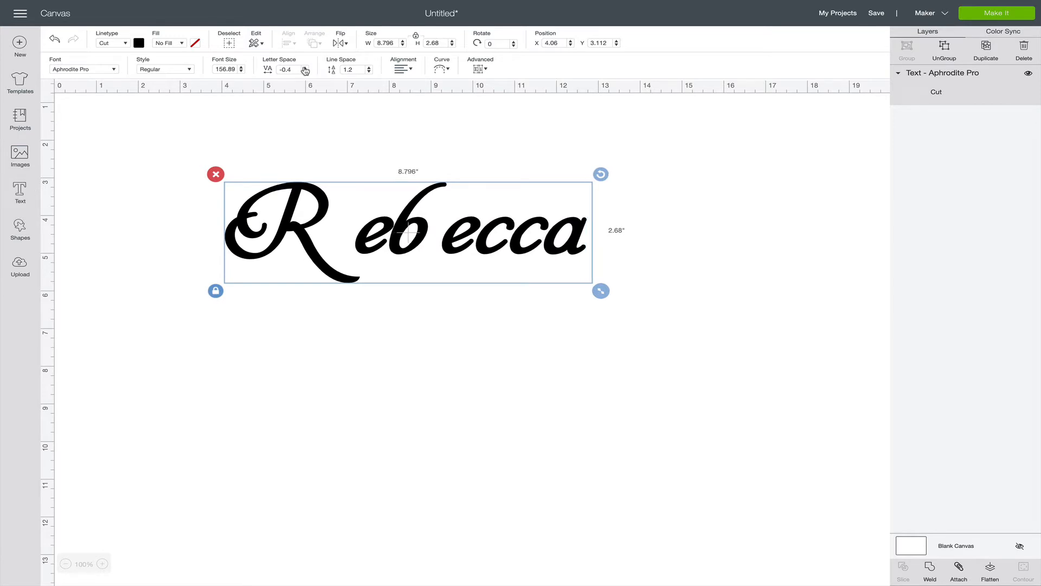
left_click(304, 67)
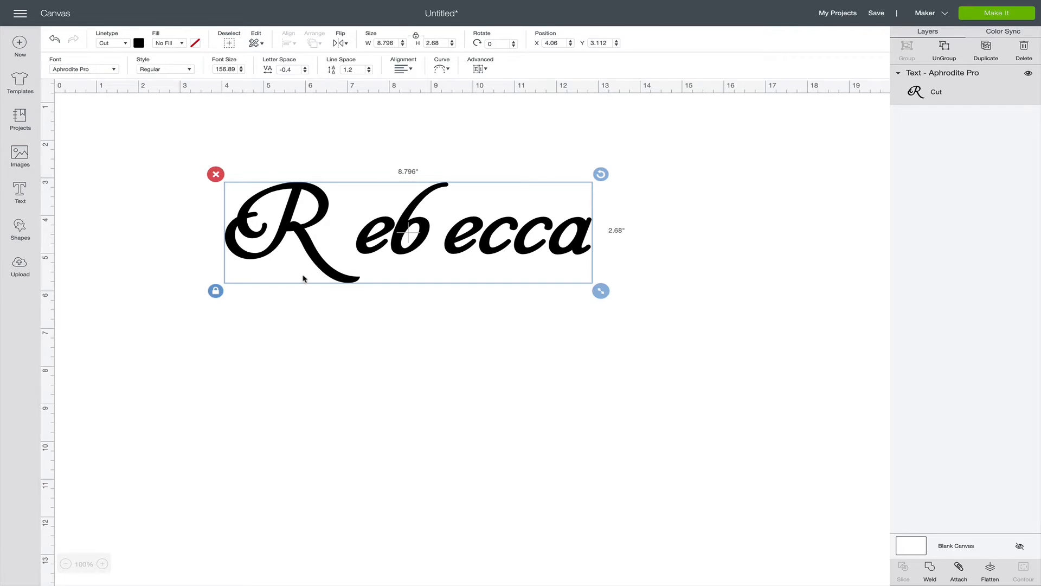
left_click(315, 299)
Create two separate copies of the letter R side by side below the name.
left_click(302, 246)
key("ctrl+v")
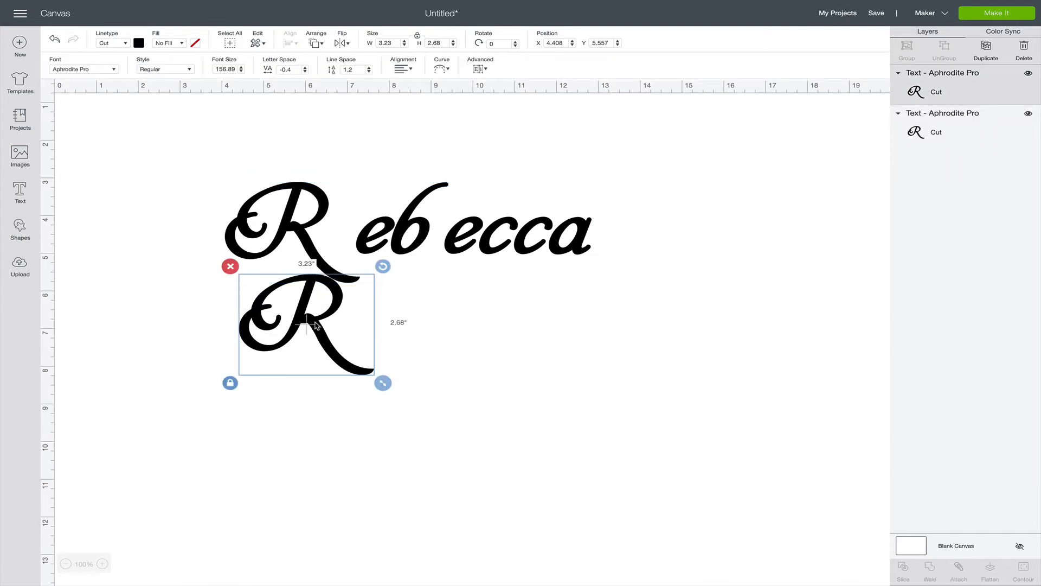
key("ctrl+v")
left_click_drag(314, 325, 413, 316)
Change the second R copy to a lowercase e and place it against the tail of the first R.
double_click(386, 259)
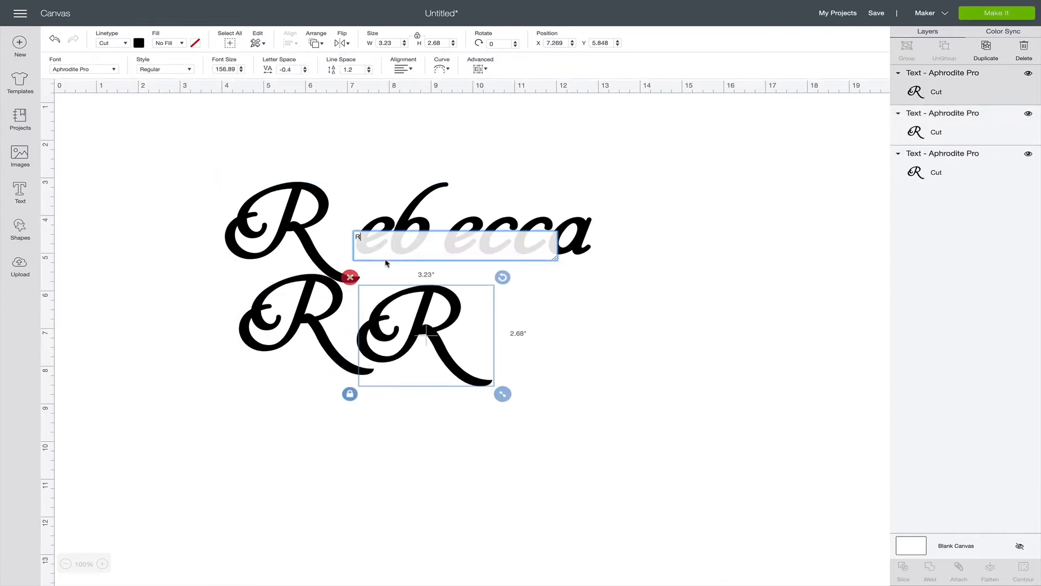
key("BackSpace")
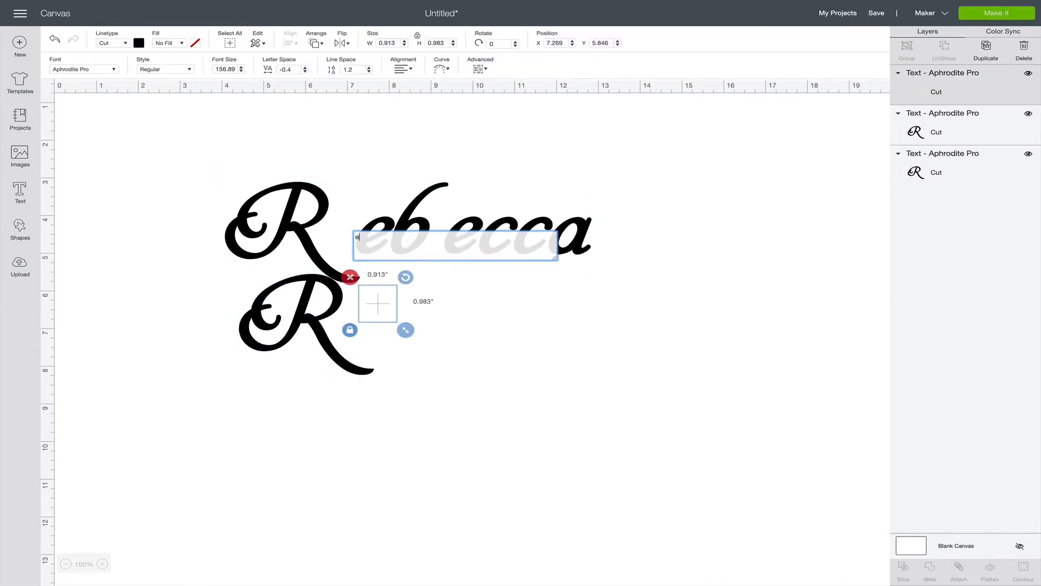
type("e")
left_click(447, 299)
left_click_drag(380, 304, 360, 343)
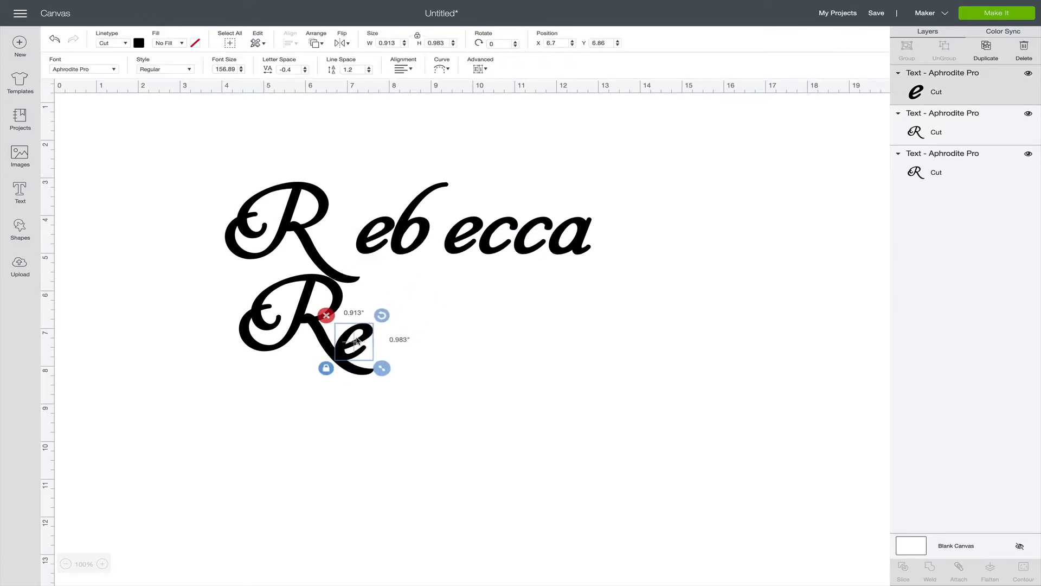
Delete the separate e and R letters below the name.
left_click(439, 329)
left_click(340, 337)
key("Delete")
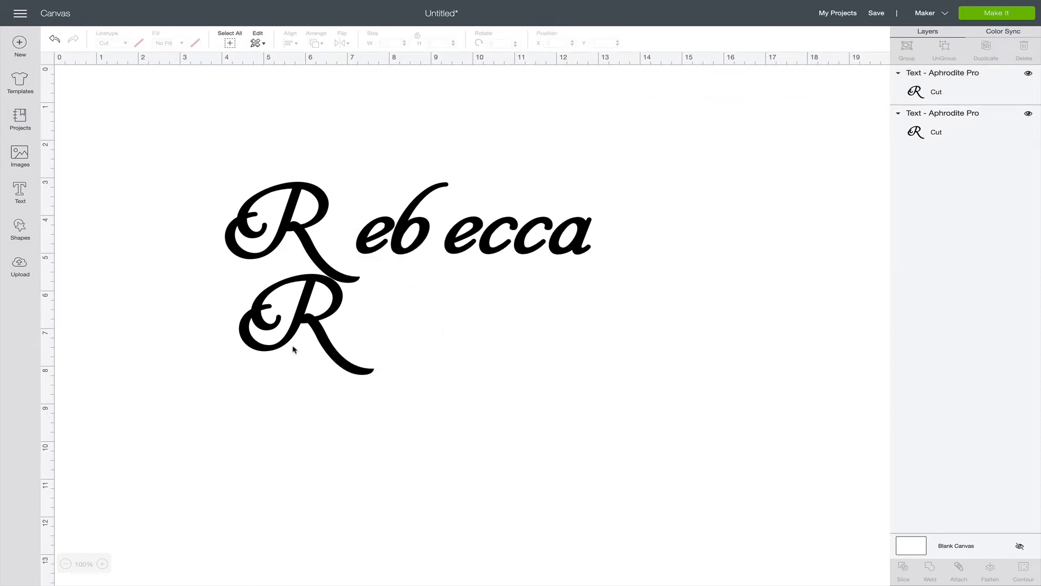
left_click(301, 333)
key("Delete")
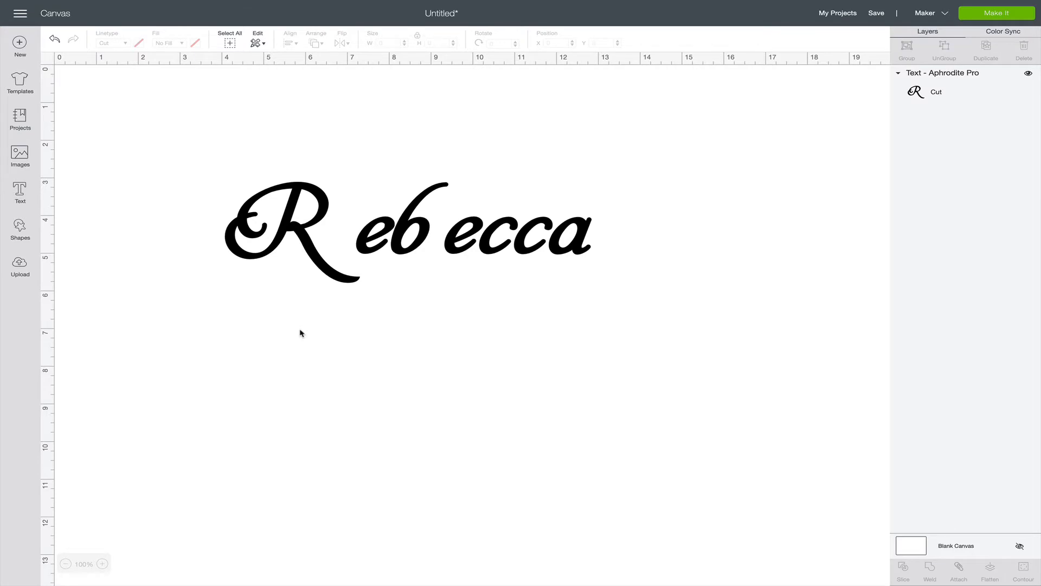
Ungroup the name text into individual letters.
left_click(277, 216)
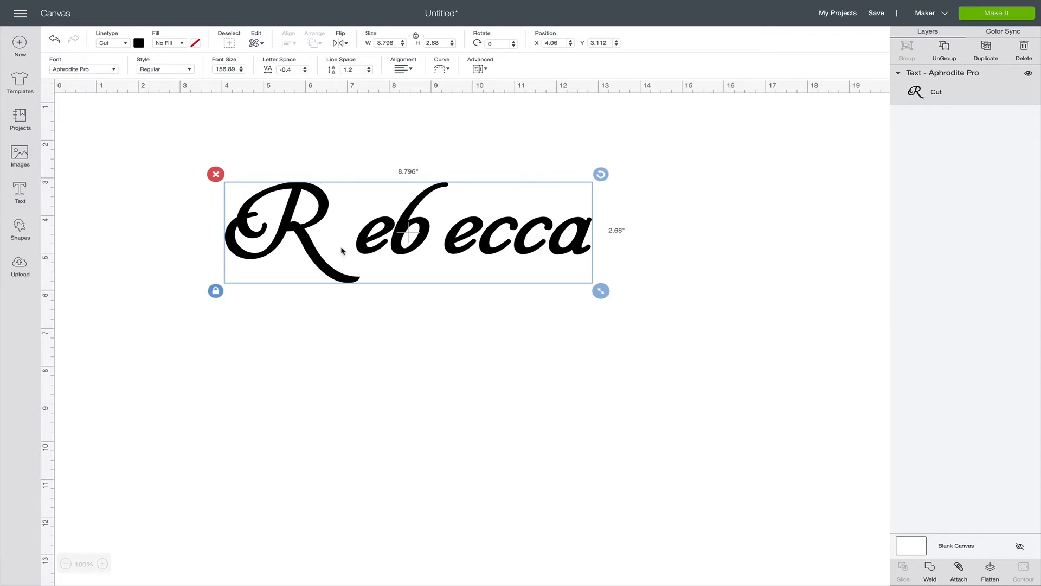
left_click(311, 147)
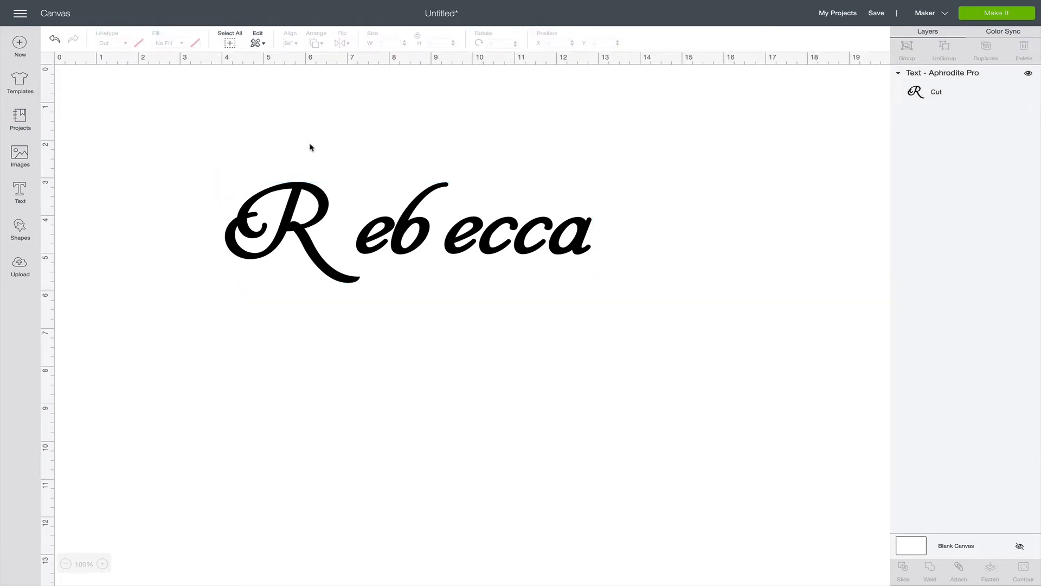
left_click(307, 193)
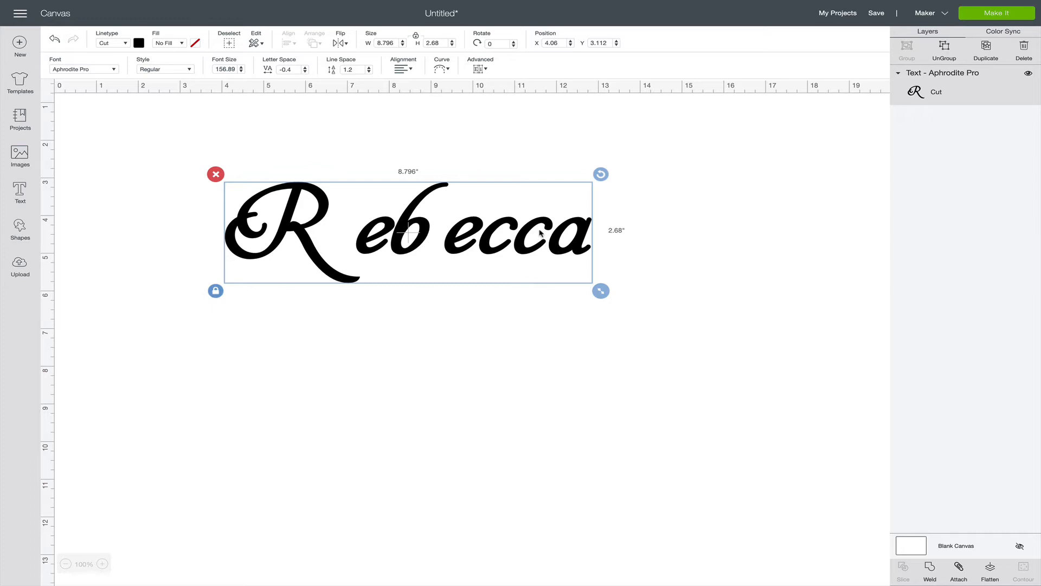
left_click(486, 71)
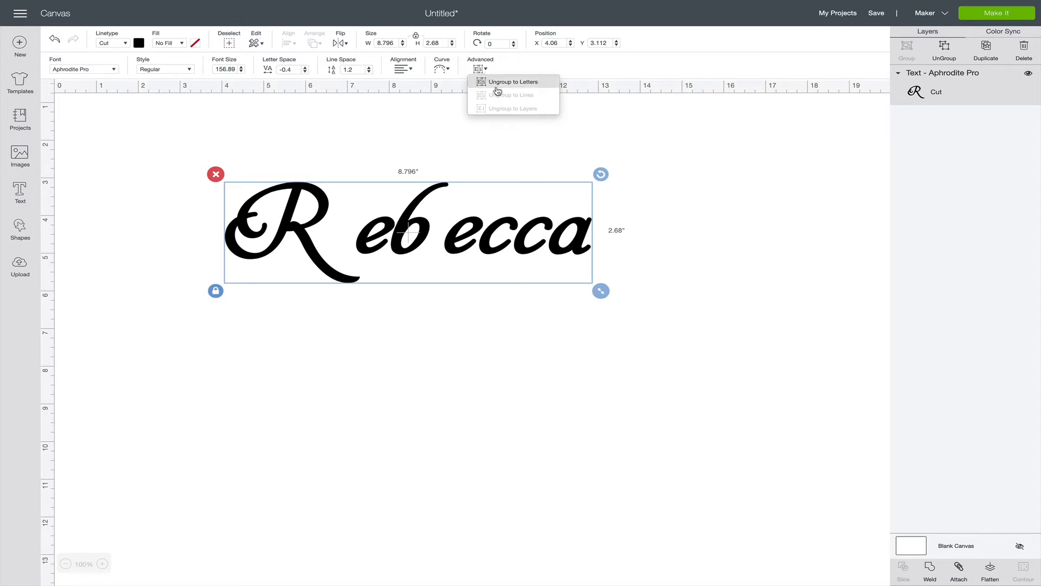
left_click(549, 87)
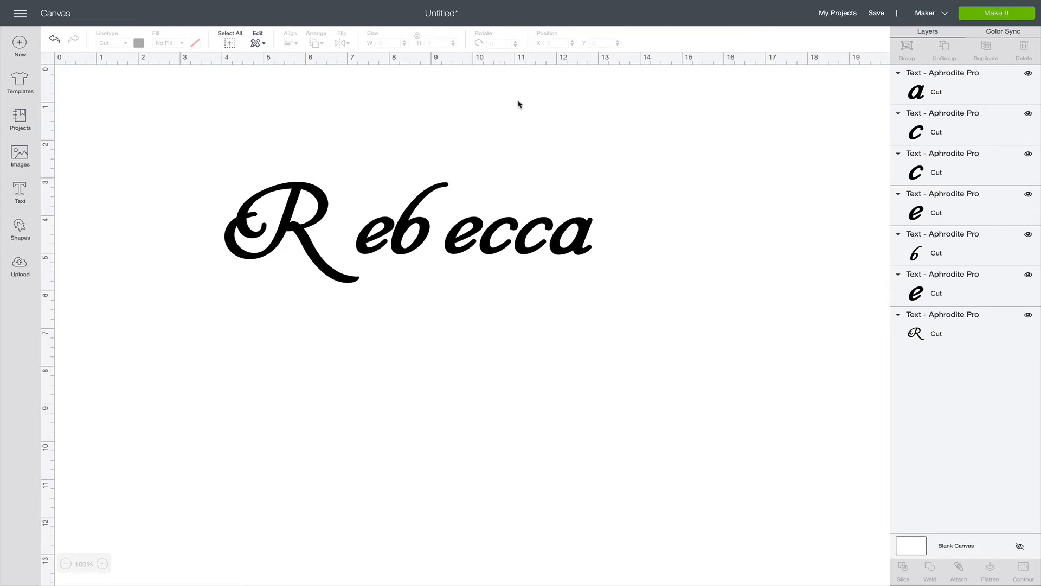
Select each letter of the name in turn to check that it is a separate object.
left_click(308, 209)
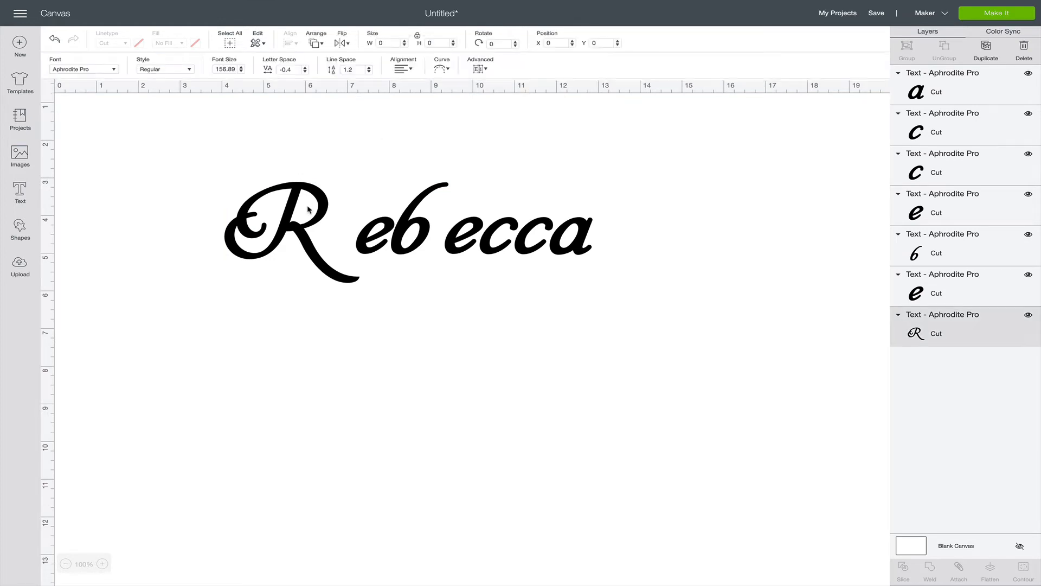
left_click(371, 231)
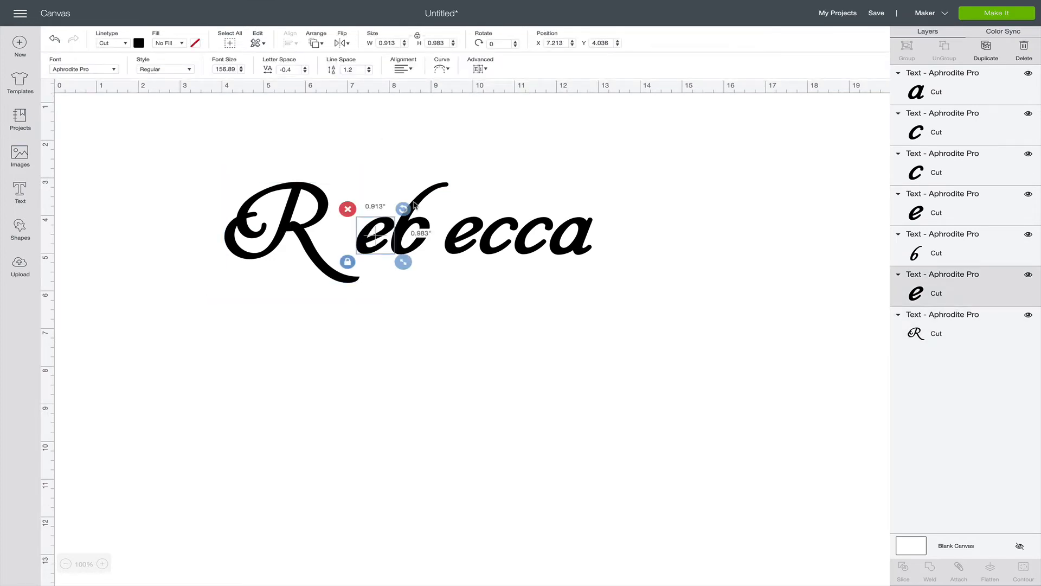
left_click(416, 205)
left_click(463, 227)
left_click(503, 228)
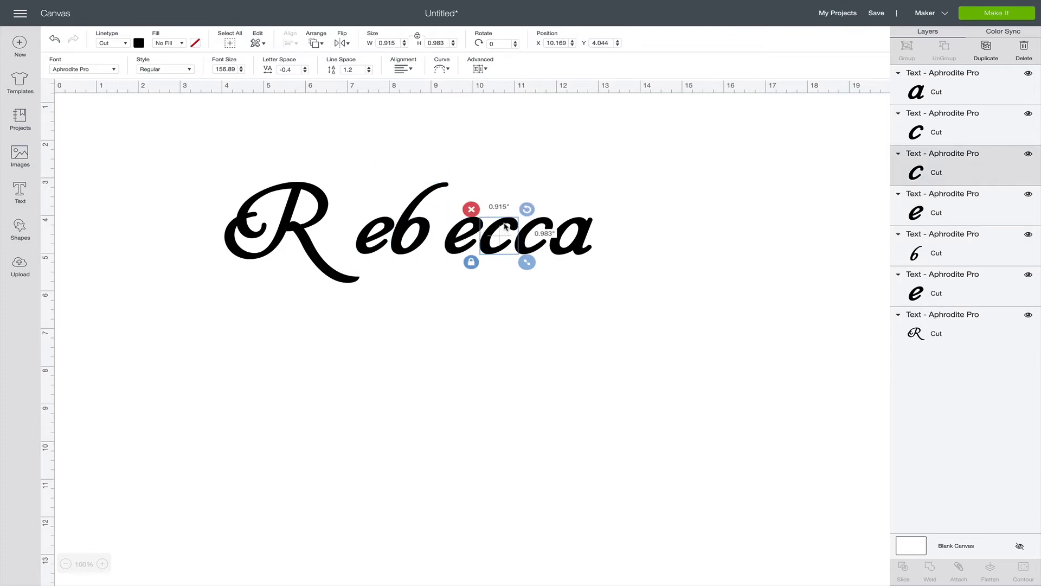
left_click(536, 232)
left_click(576, 239)
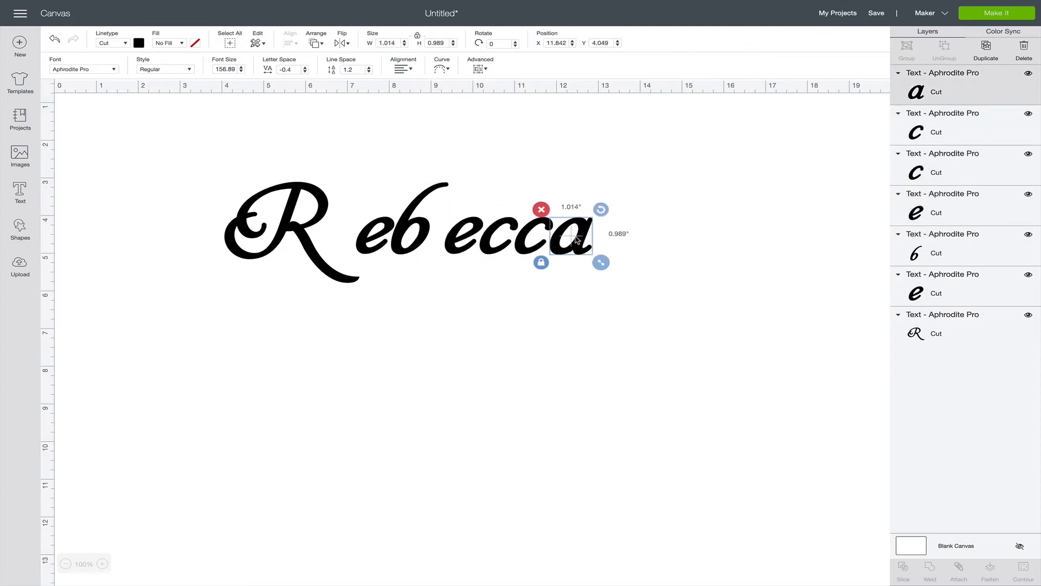
Try moving the final a and the last c out of line, and undo both moves.
left_click_drag(576, 239, 616, 202)
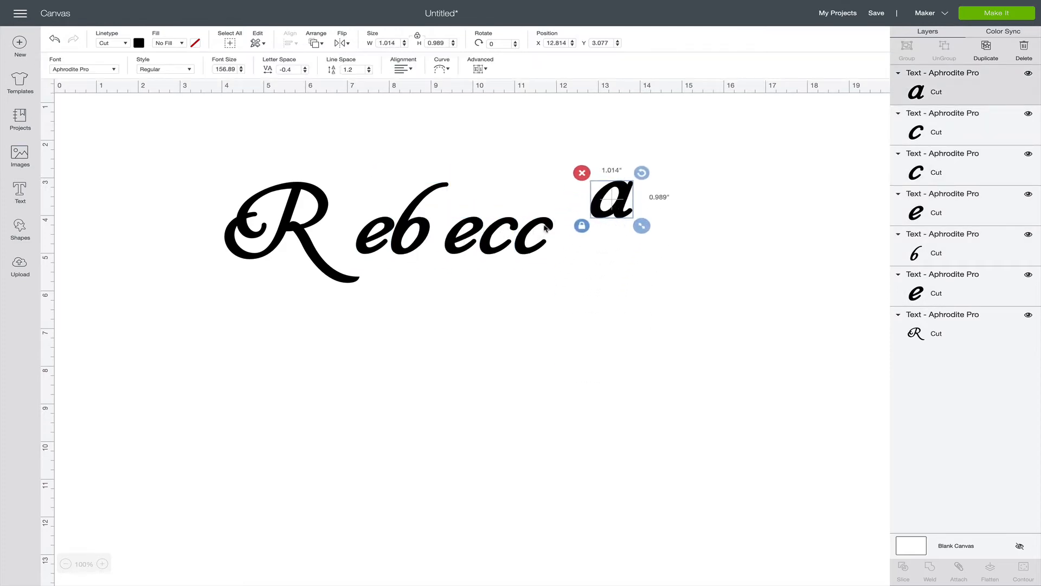
left_click_drag(545, 227, 541, 248)
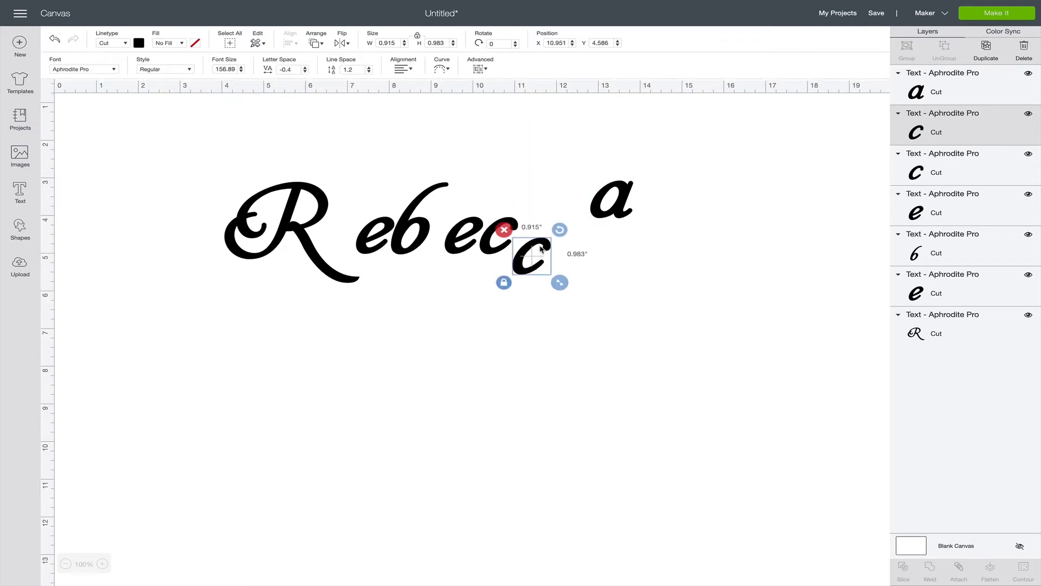
left_click(194, 167)
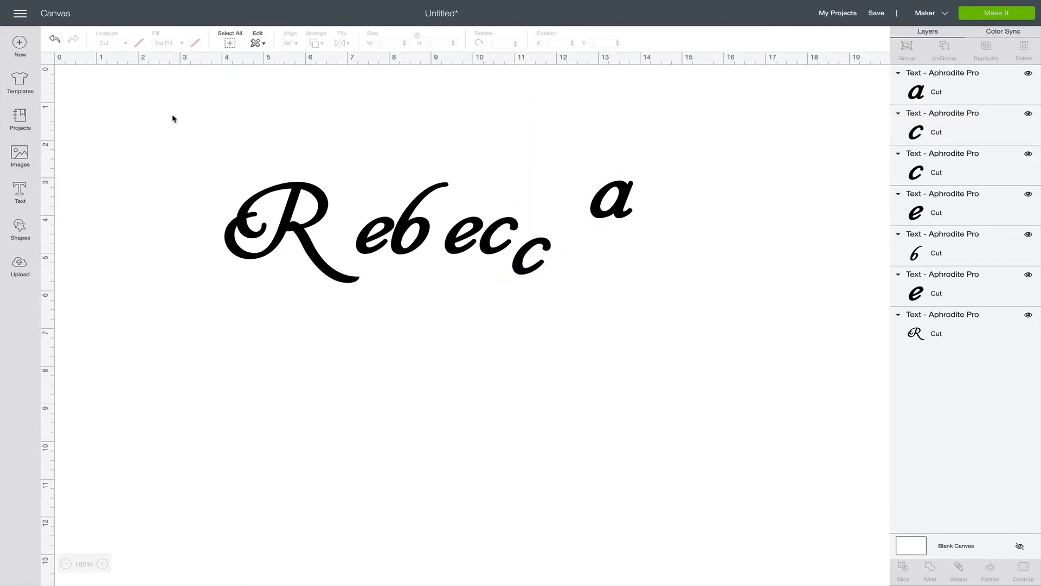
left_click(54, 39)
left_click(54, 43)
left_click(54, 43)
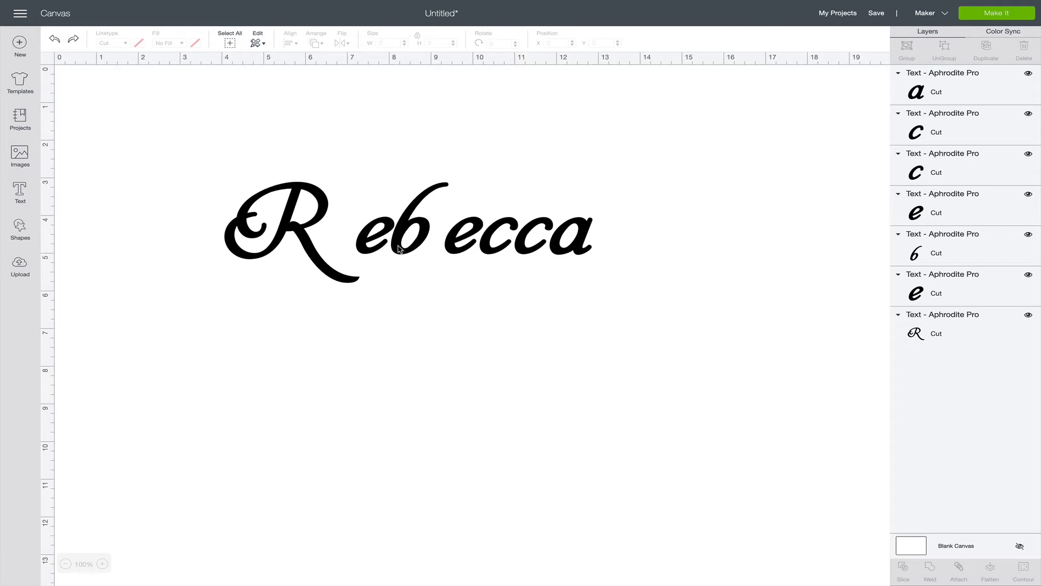
Move the second e, both c letters and the a closer together so they connect in sequence after the b.
left_click_drag(461, 234, 545, 233)
left_click(495, 243)
left_click(528, 237)
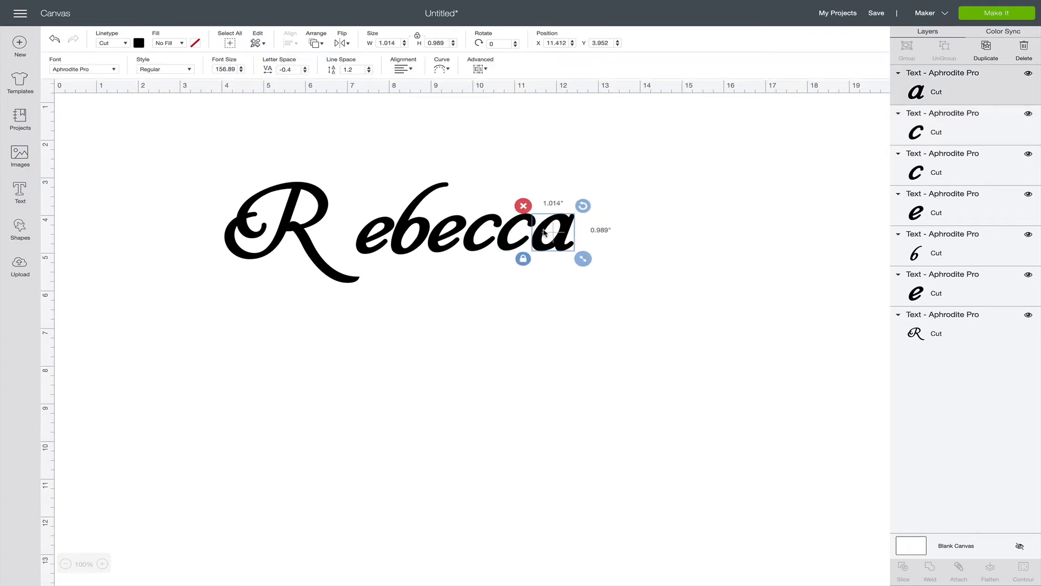
left_click(468, 295)
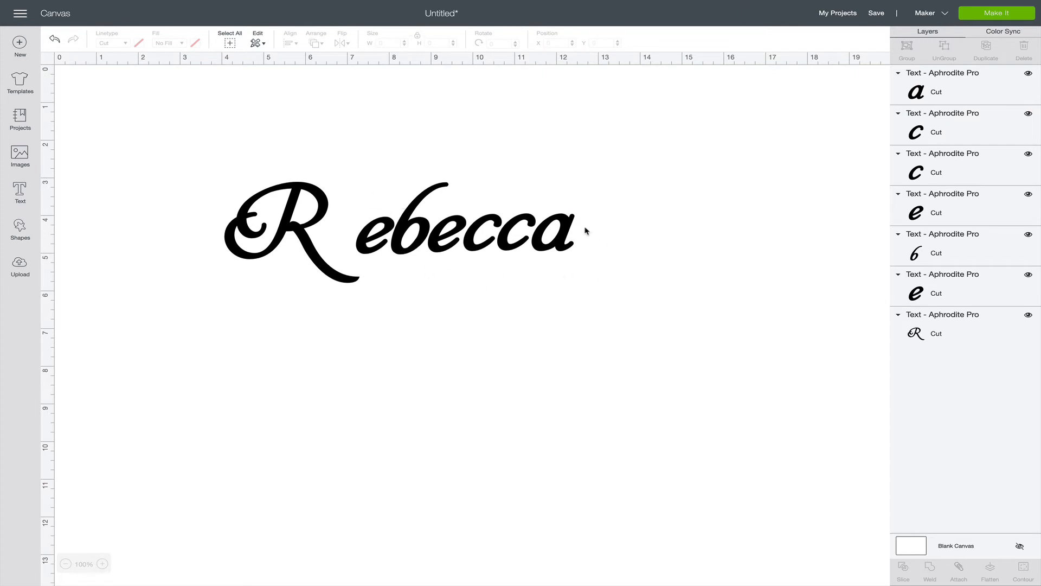
Align the six lowercase letters of the name along their bottom edges.
left_click_drag(589, 197, 366, 249)
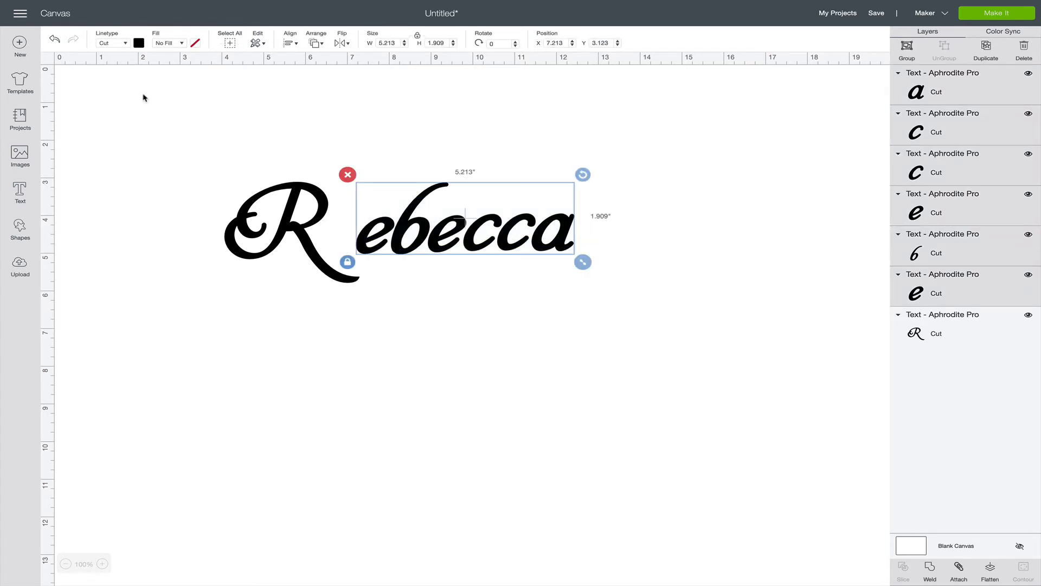
left_click(298, 48)
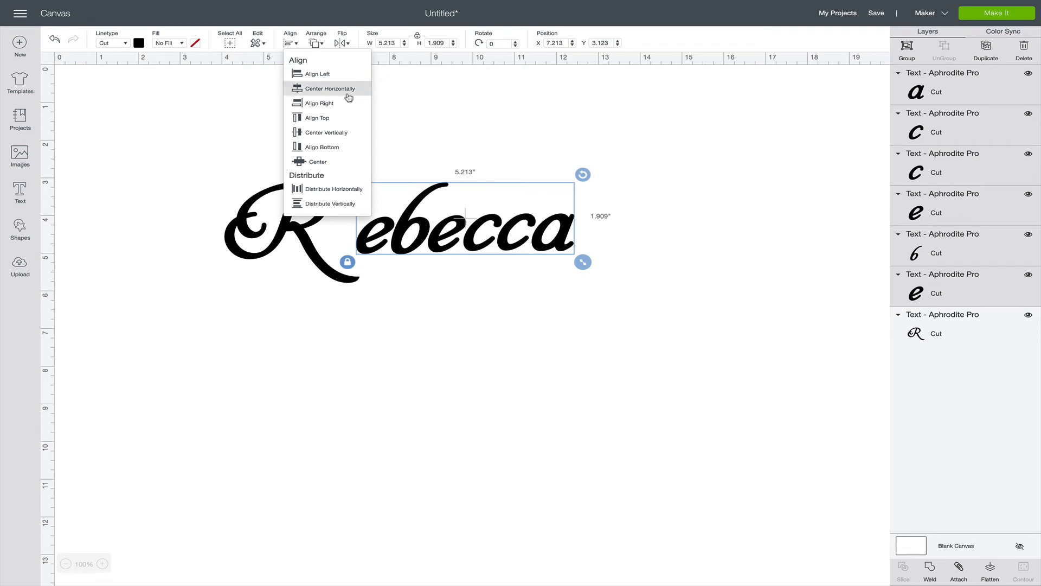
left_click(312, 148)
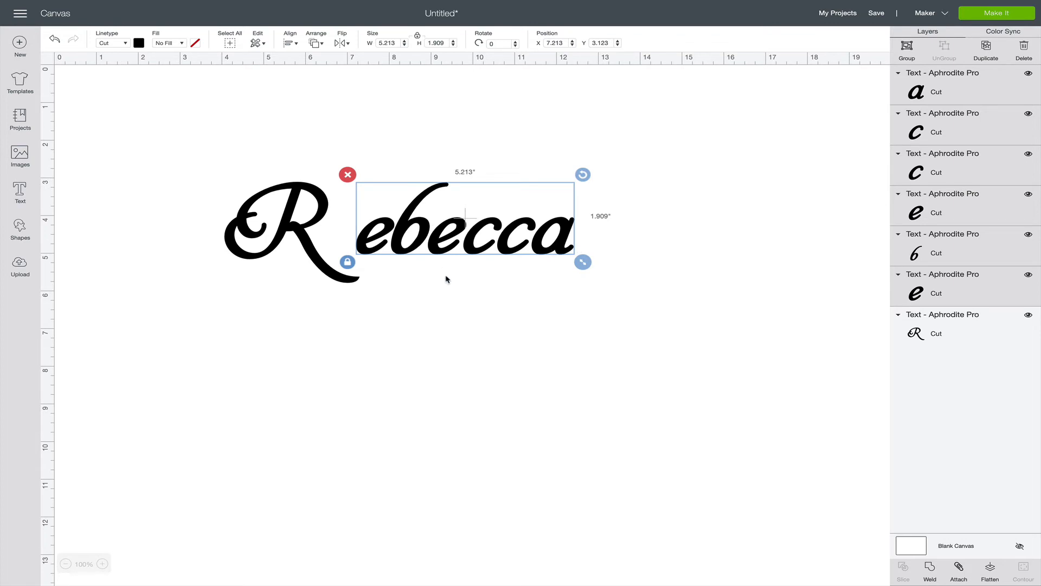
left_click(327, 264)
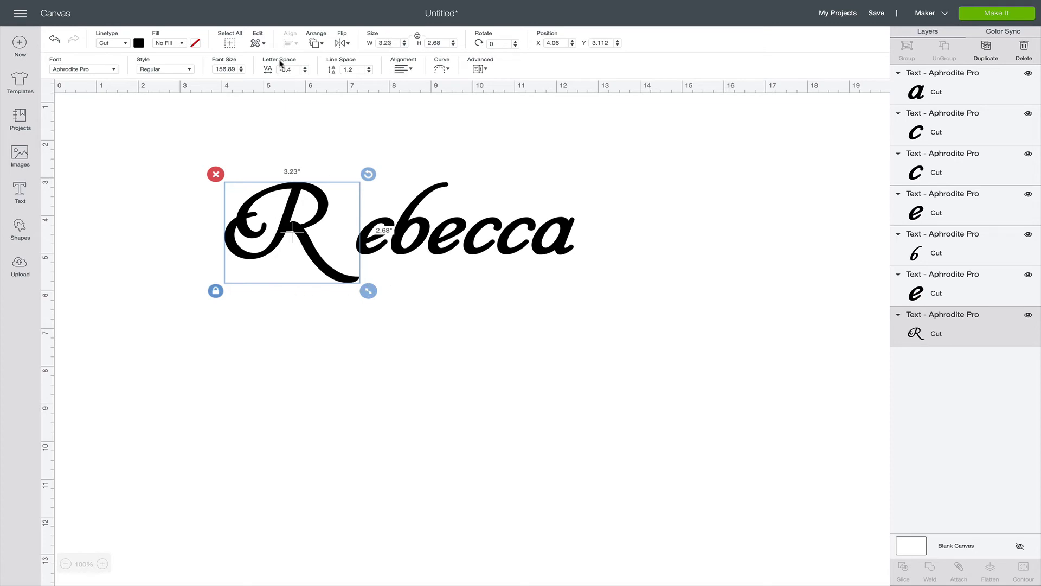
left_click(394, 280)
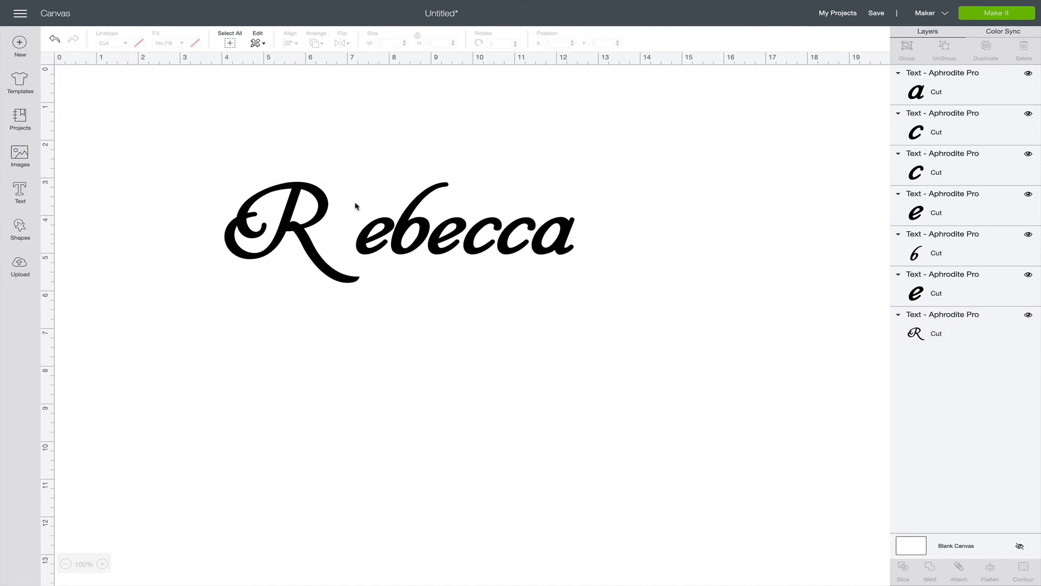
Move the capital R slightly up and closer to the first e, to about X 4.37, Y 3.00.
left_click_drag(607, 270, 372, 204)
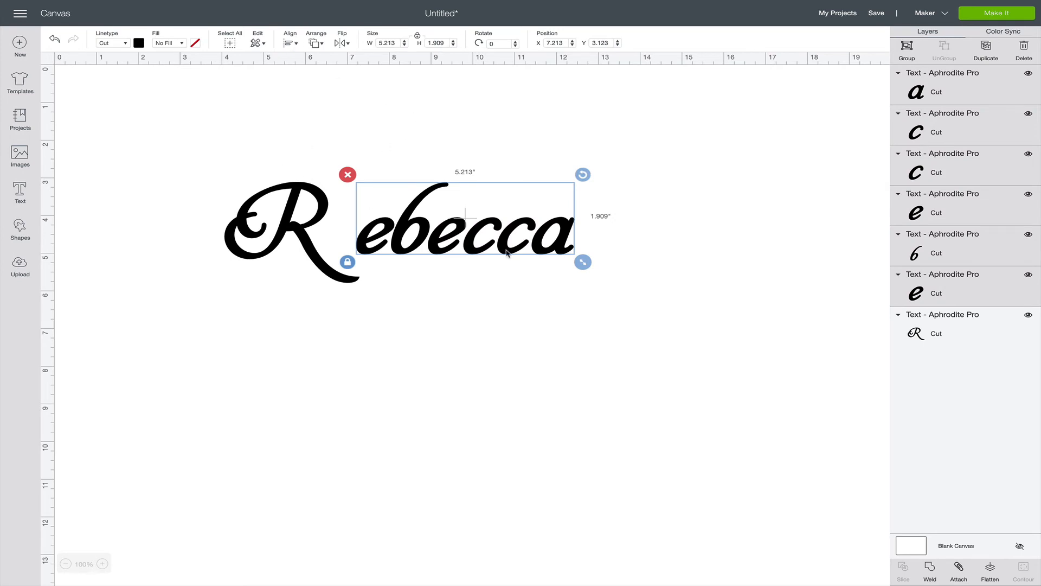
left_click(389, 294)
left_click_drag(280, 241, 293, 237)
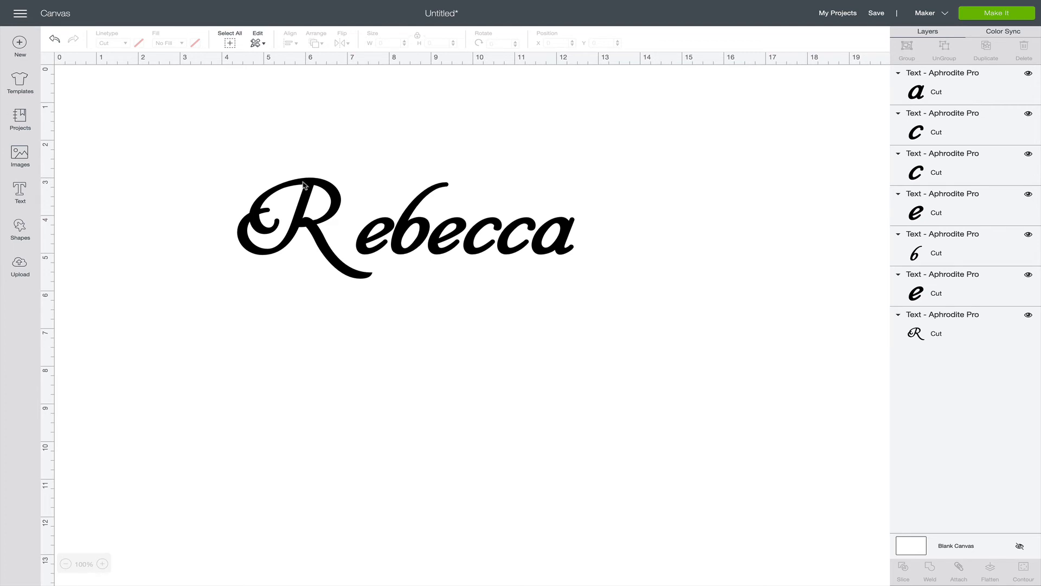
left_click(378, 222)
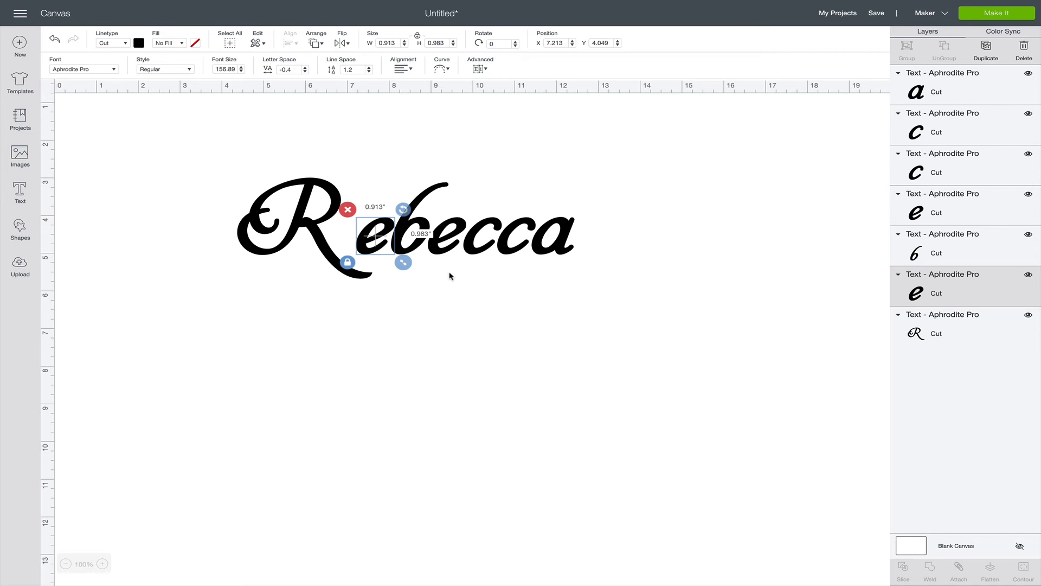
left_click(388, 307)
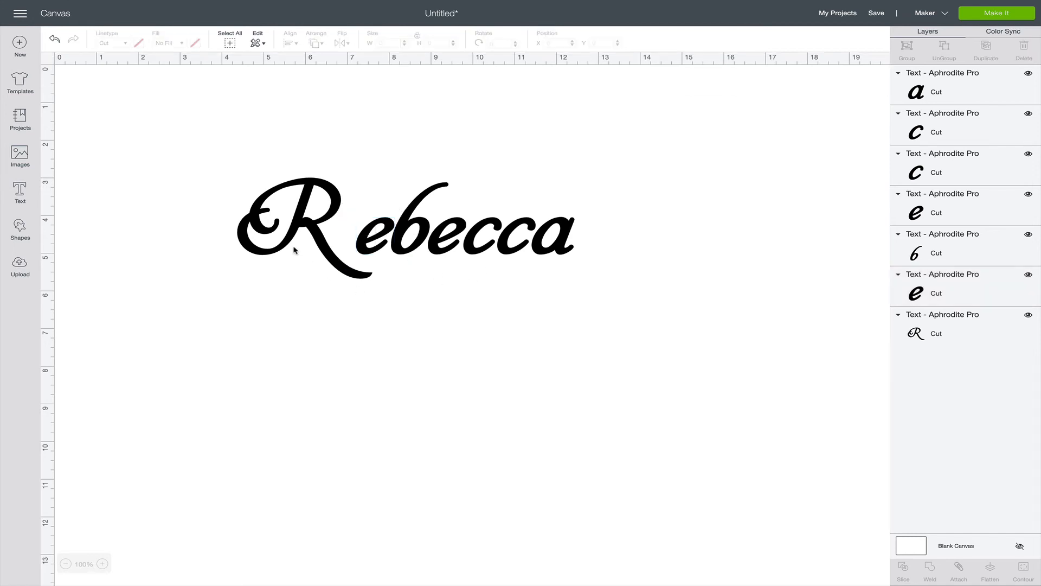
Unlock the capital R's proportions, enlarge it to about 3.93 inches tall and position it so its leg touches the first e.
left_click(295, 222)
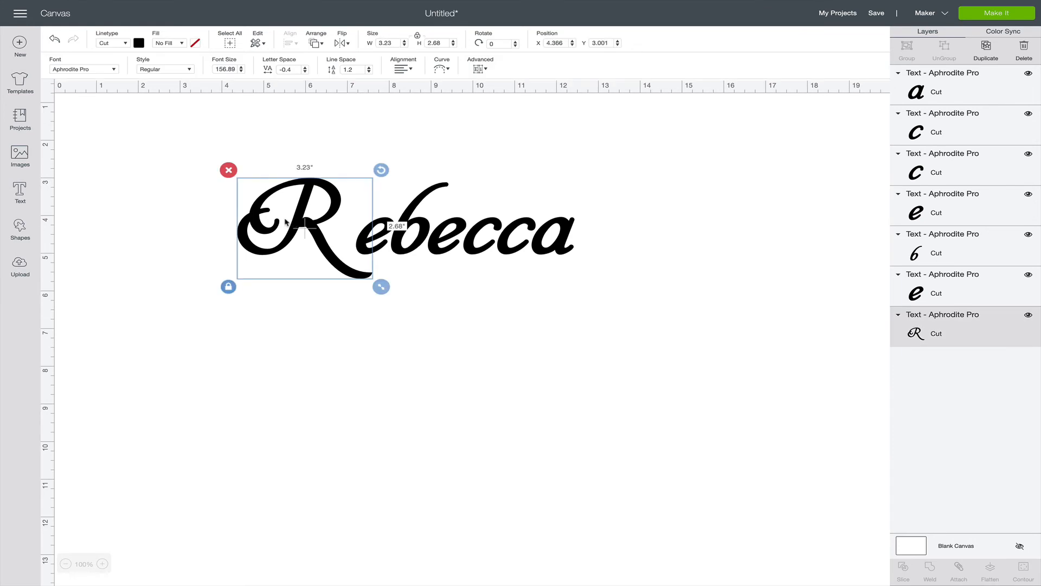
left_click(228, 287)
left_click(380, 287)
left_click_drag(380, 287, 422, 327)
left_click(358, 290)
left_click_drag(358, 290, 347, 264)
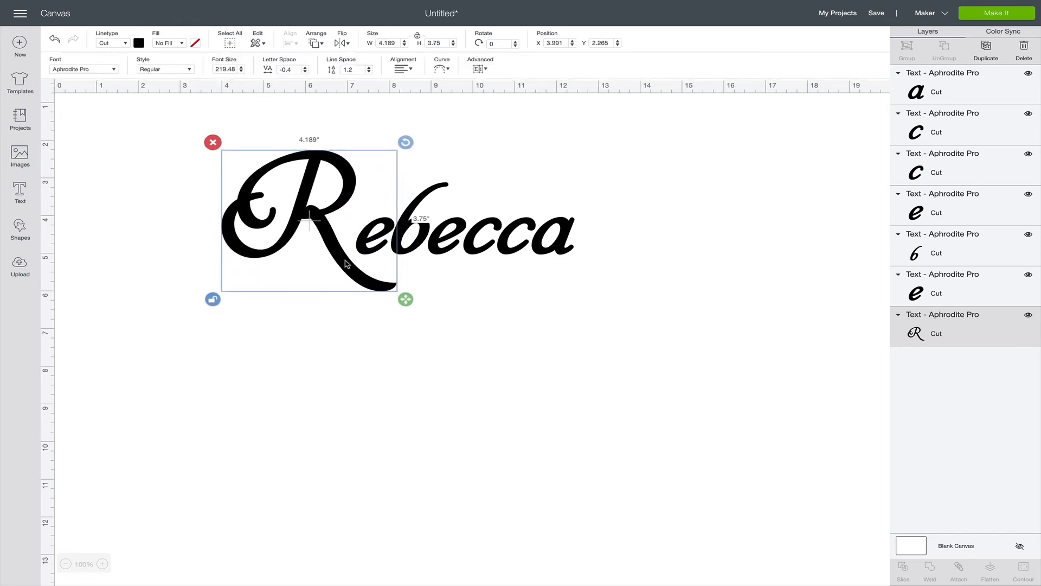
mouse_move(408, 300)
left_mouse_down()
mouse_move(374, 287)
mouse_move(410, 305)
left_mouse_up()
left_click(513, 302)
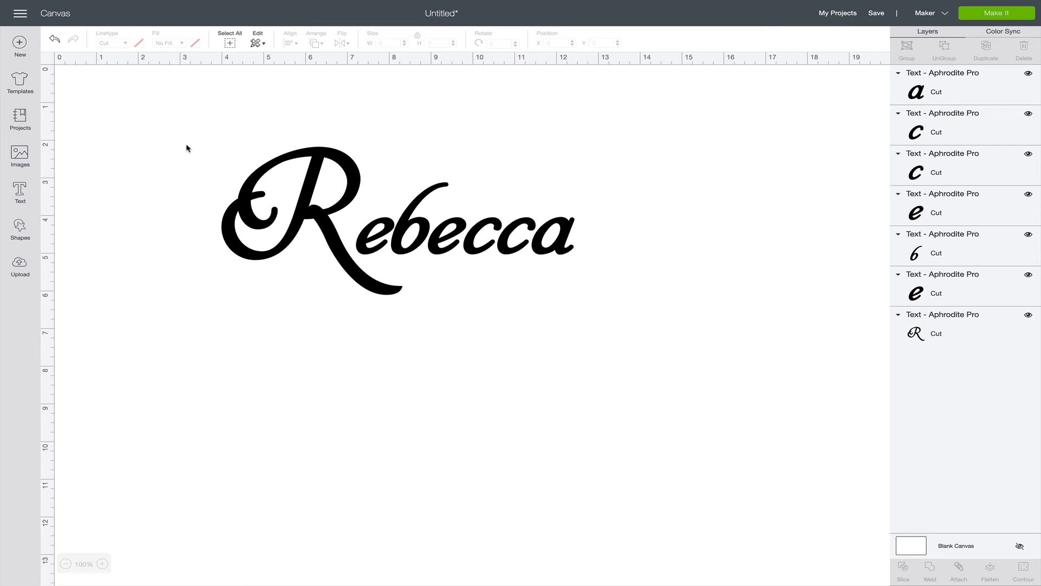
Attach all seven letters of the name together.
left_click_drag(176, 123, 621, 317)
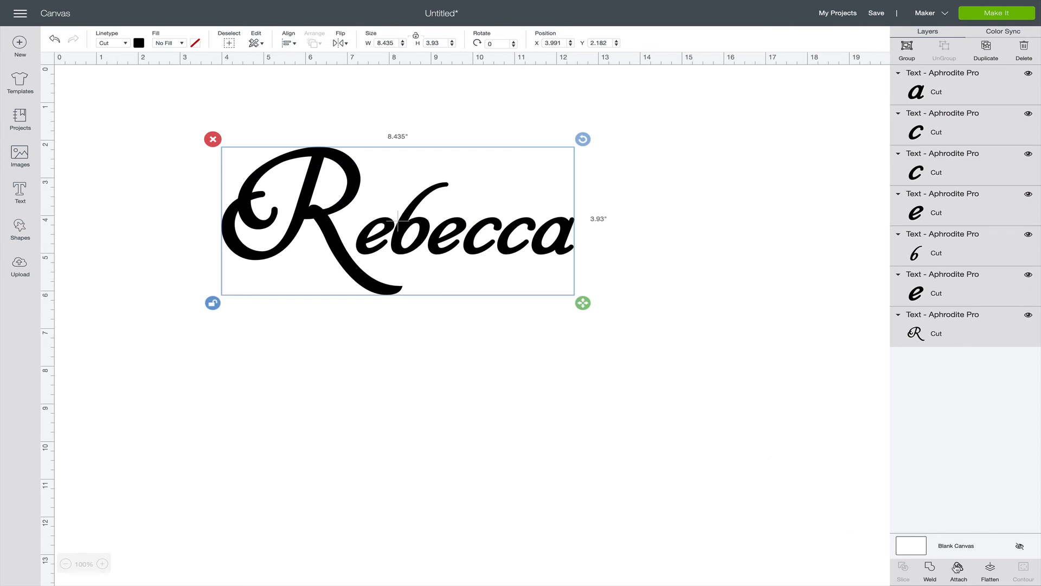
left_click(957, 567)
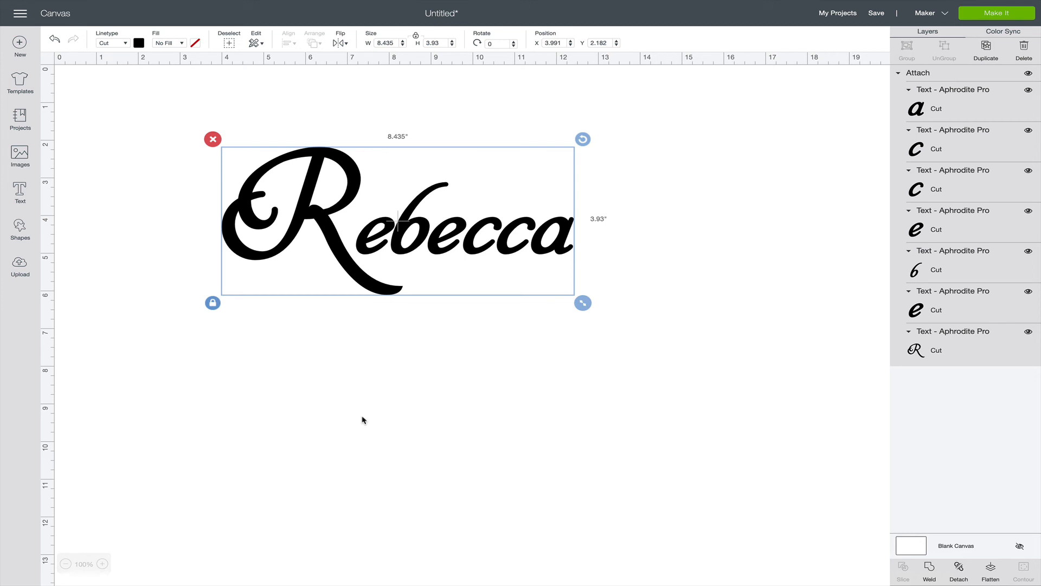
left_click(435, 361)
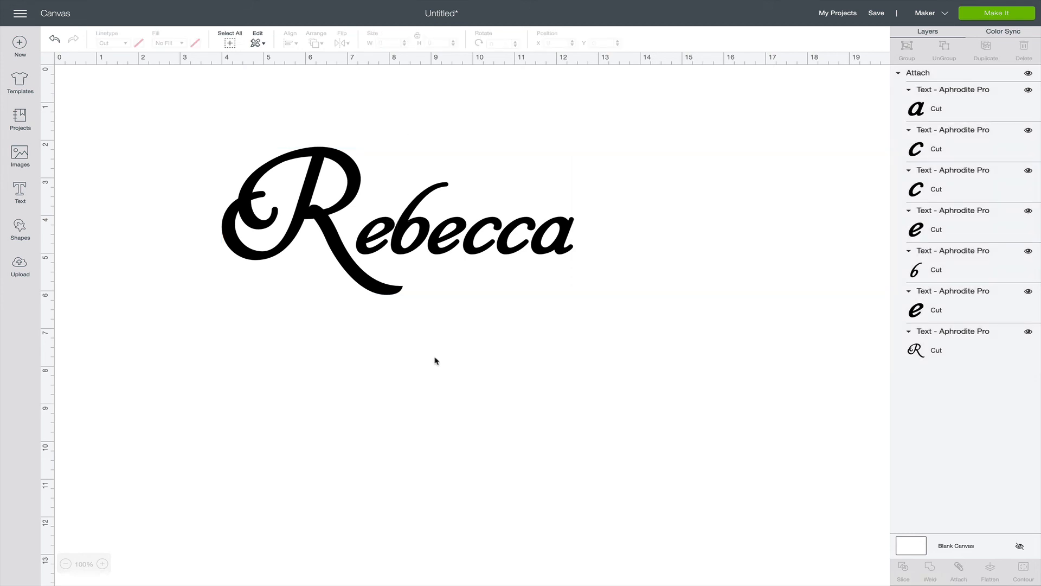